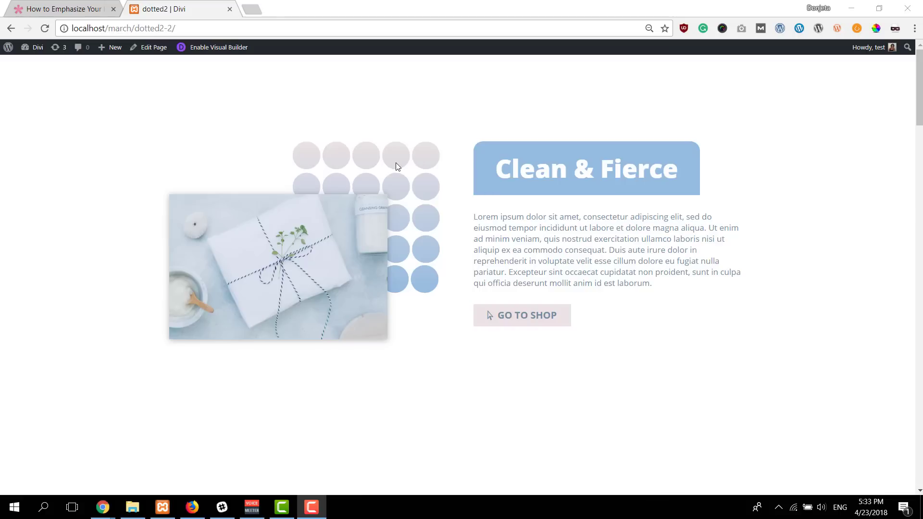
Scroll through the Elegant Themes blog to find the tutorial files download section
{"action": "scroll", "coordinate": [336, 313], "scroll_direction": "down", "scroll_amount": 5}
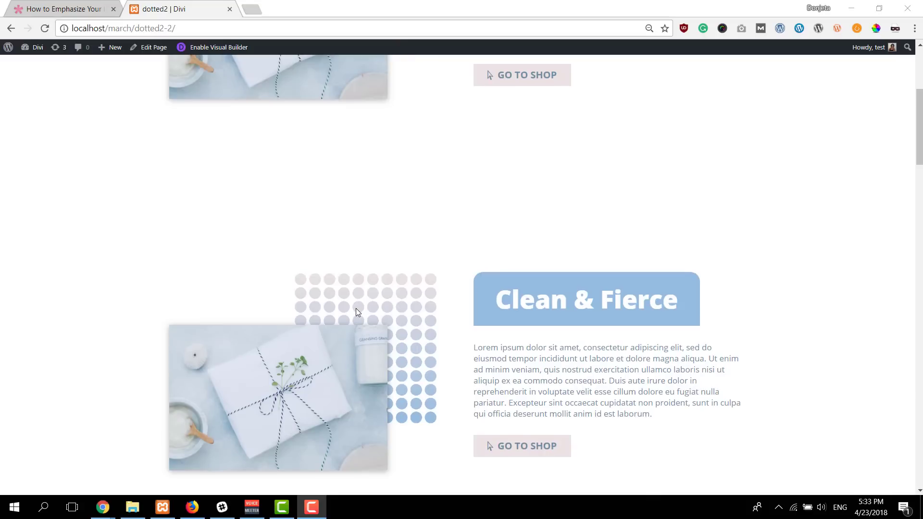
{"action": "scroll", "coordinate": [422, 262], "scroll_direction": "down", "scroll_amount": 1}
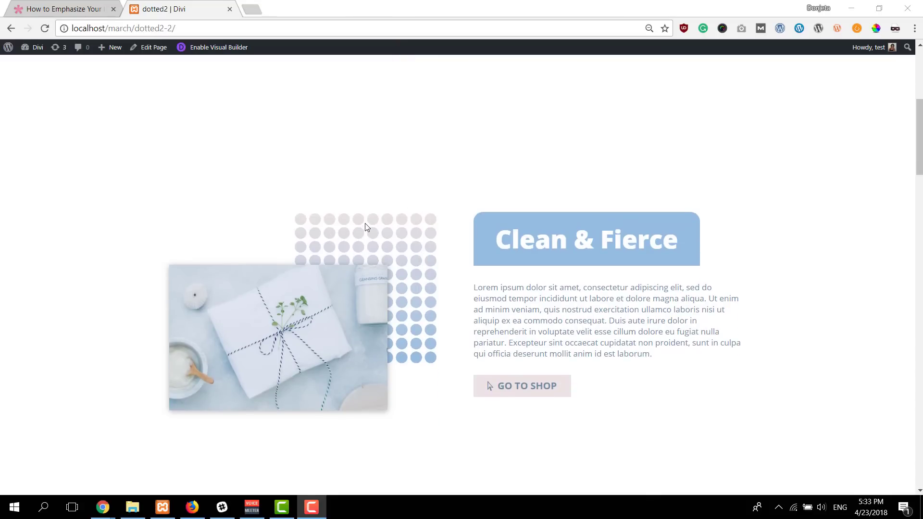
{"action": "scroll", "coordinate": [373, 223], "scroll_direction": "down", "scroll_amount": 9}
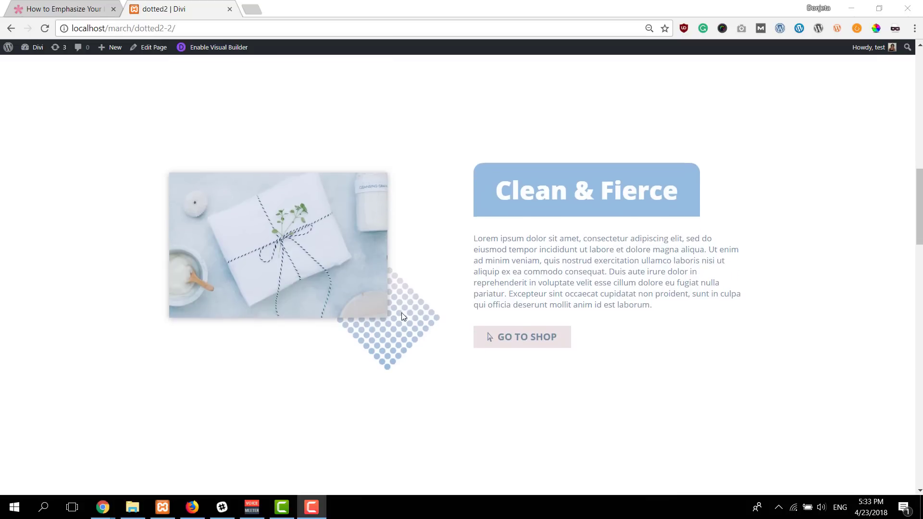
{"action": "scroll", "coordinate": [403, 315], "scroll_direction": "down", "scroll_amount": 8}
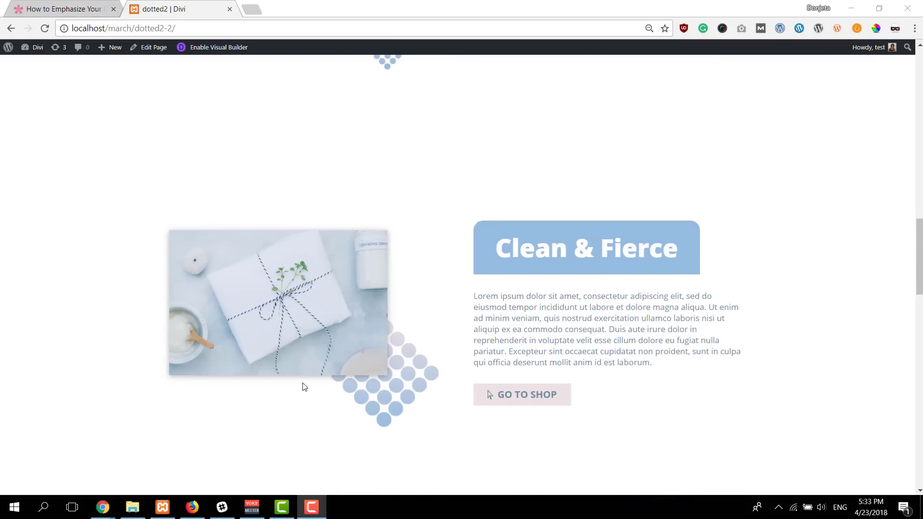
{"action": "scroll", "coordinate": [403, 306], "scroll_direction": "down", "scroll_amount": 8}
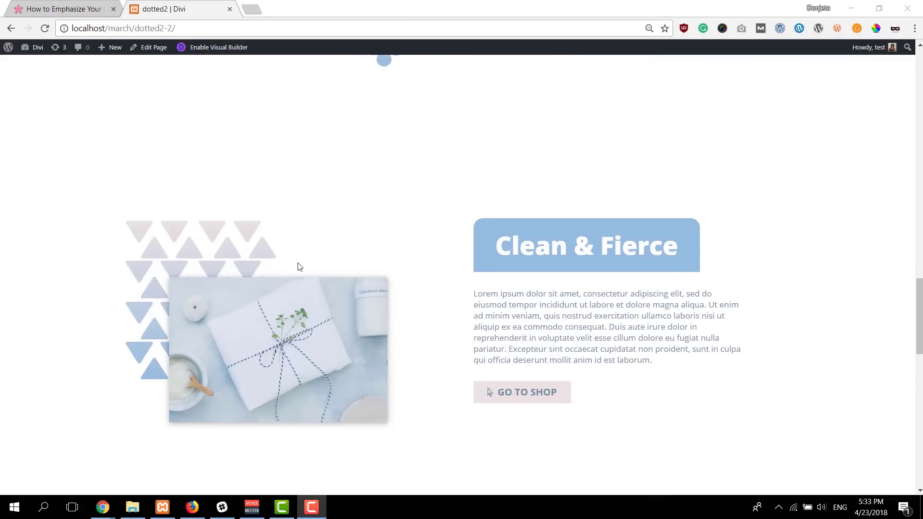
{"action": "scroll", "coordinate": [192, 279], "scroll_direction": "down", "scroll_amount": 5}
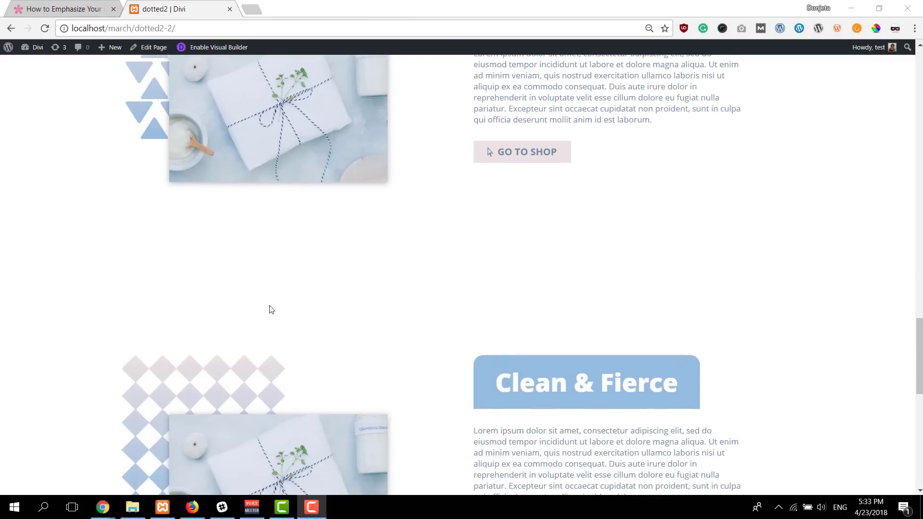
{"action": "scroll", "coordinate": [218, 243], "scroll_direction": "down", "scroll_amount": 3}
{"action": "scroll", "coordinate": [238, 168], "scroll_direction": "down", "scroll_amount": 2}
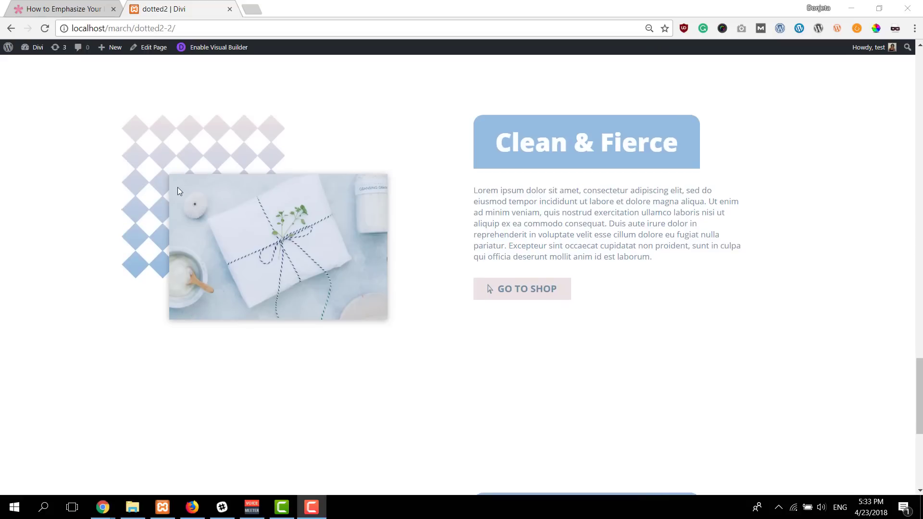
{"action": "scroll", "coordinate": [327, 273], "scroll_direction": "down", "scroll_amount": 5}
{"action": "scroll", "coordinate": [171, 313], "scroll_direction": "down", "scroll_amount": 3}
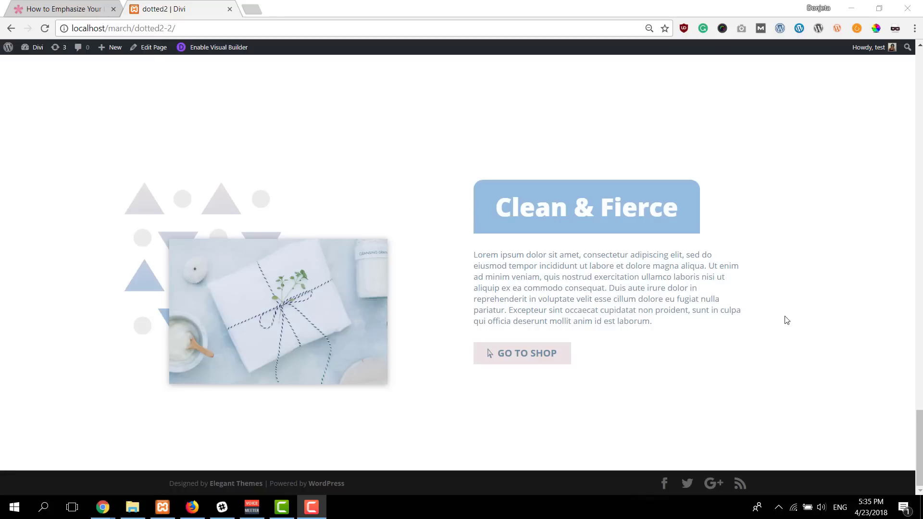
{"action": "scroll", "coordinate": [774, 307], "scroll_direction": "up", "scroll_amount": 4}
{"action": "scroll", "coordinate": [770, 304], "scroll_direction": "up", "scroll_amount": 2}
{"action": "scroll", "coordinate": [768, 303], "scroll_direction": "down", "scroll_amount": 4}
Return to the image-patterns tutorial post and open the downloaded patterns folder
{"action": "left_click", "coordinate": [67, 9]}
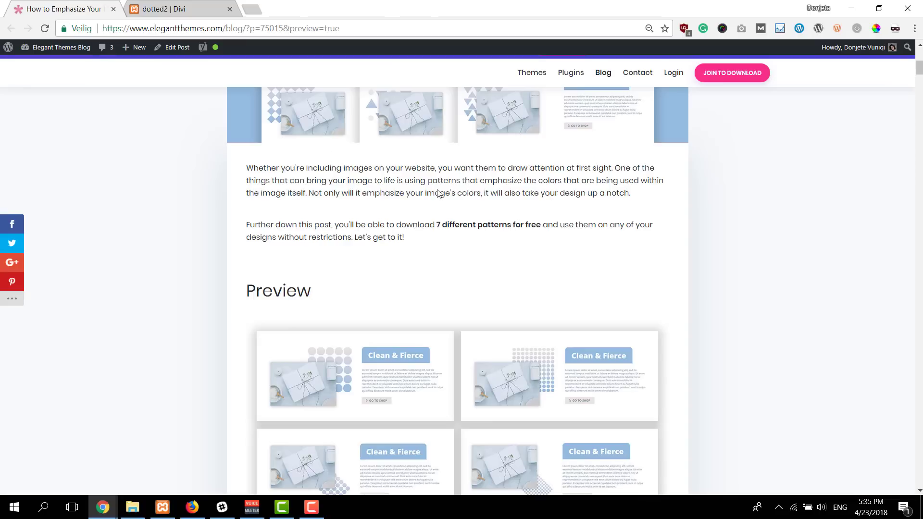
{"action": "scroll", "coordinate": [449, 211], "scroll_direction": "down", "scroll_amount": 14}
{"action": "scroll", "coordinate": [531, 210], "scroll_direction": "up", "scroll_amount": 3}
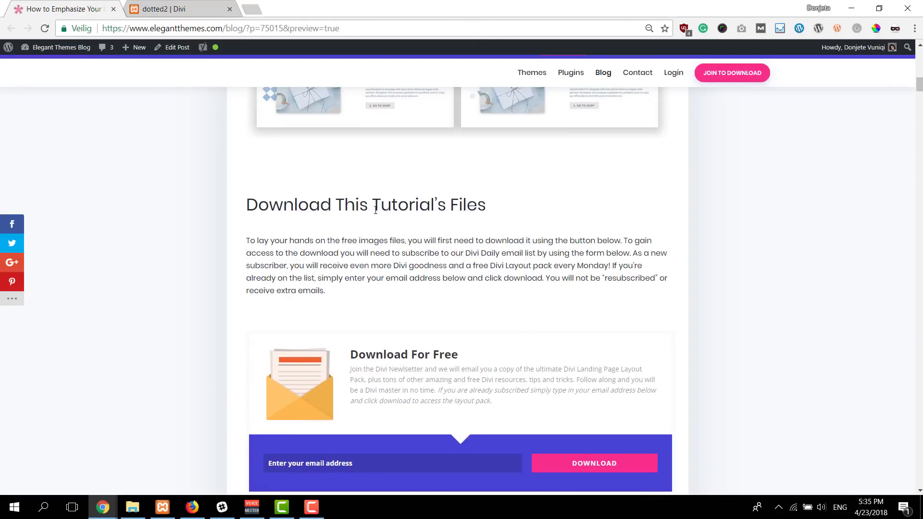
{"action": "scroll", "coordinate": [424, 207], "scroll_direction": "down", "scroll_amount": 3}
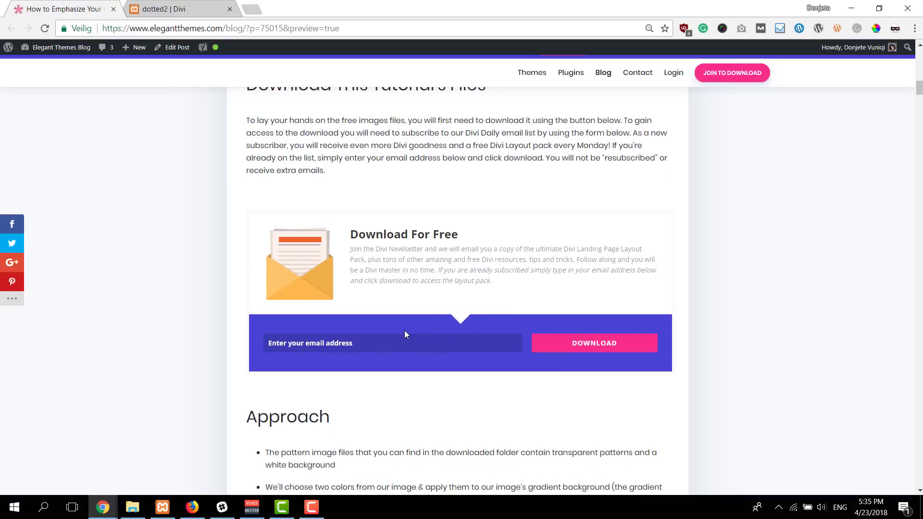
{"action": "left_click", "coordinate": [141, 509]}
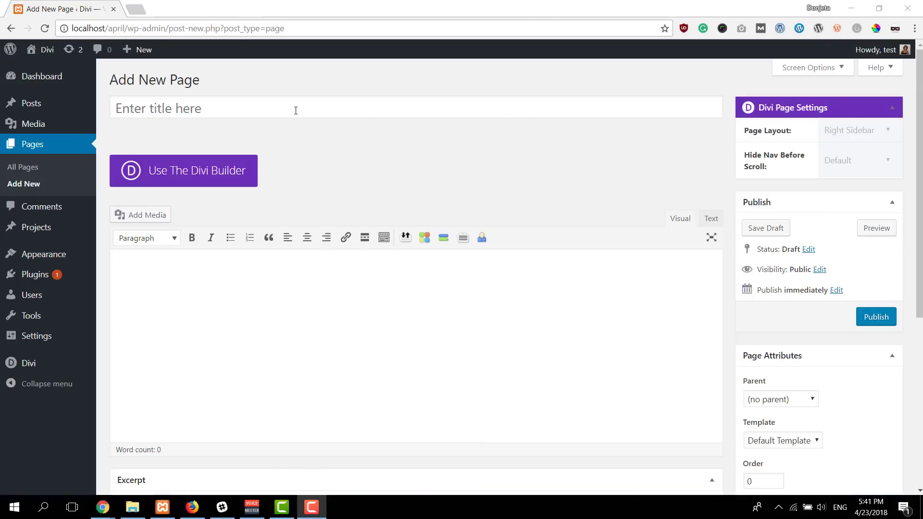
Create a page titled 'Patterns' and launch it in the Divi Visual Builder
{"action": "left_click", "coordinate": [296, 111]}
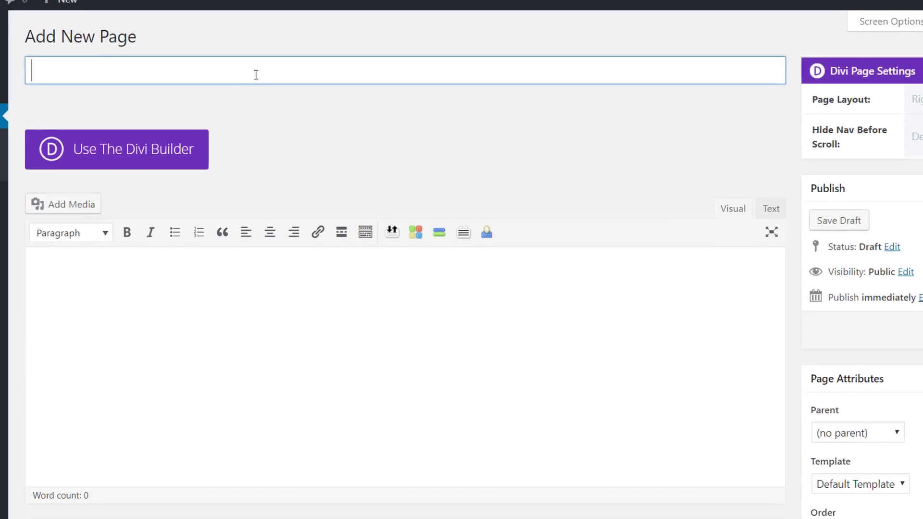
{"action": "type", "text": "Patterns"}
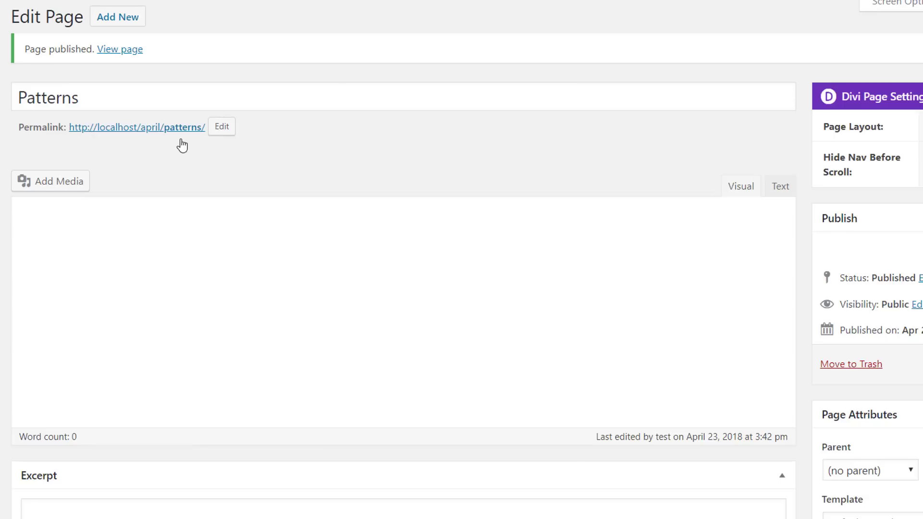
{"action": "left_click", "coordinate": [166, 180]}
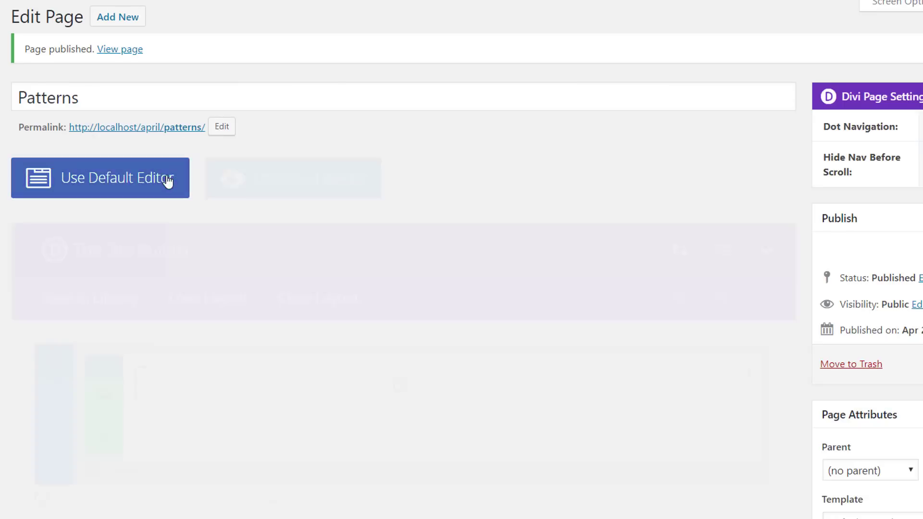
{"action": "left_click", "coordinate": [327, 191]}
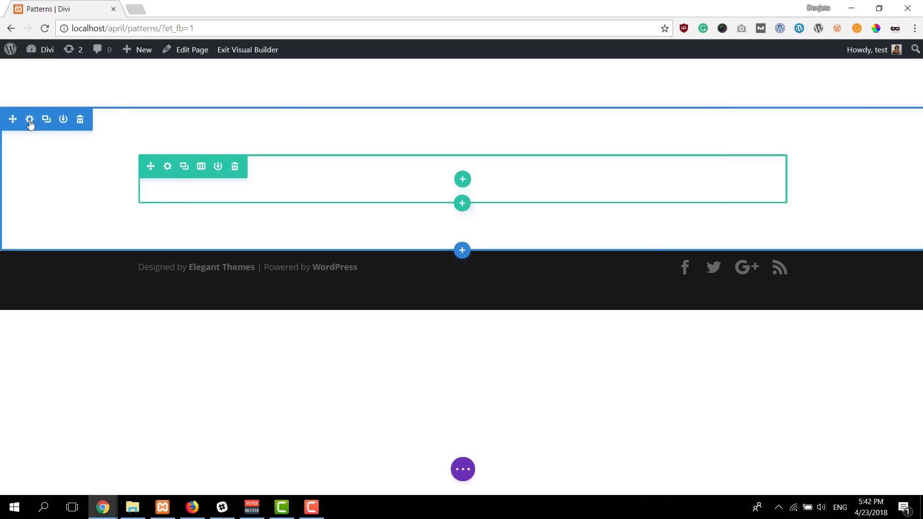
Give the section a white (#ffffff) background
{"action": "left_click", "coordinate": [30, 120]}
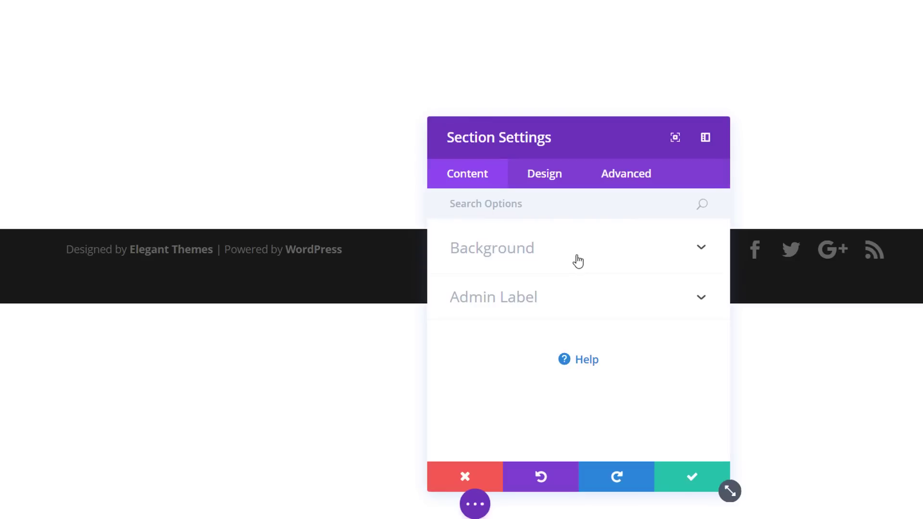
{"action": "left_click", "coordinate": [579, 261]}
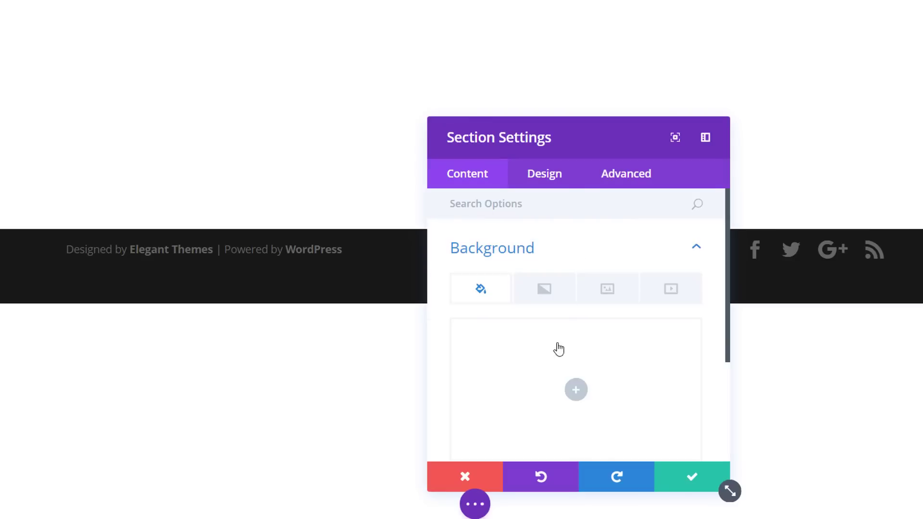
{"action": "left_click", "coordinate": [527, 367]}
{"action": "left_click", "coordinate": [501, 322]}
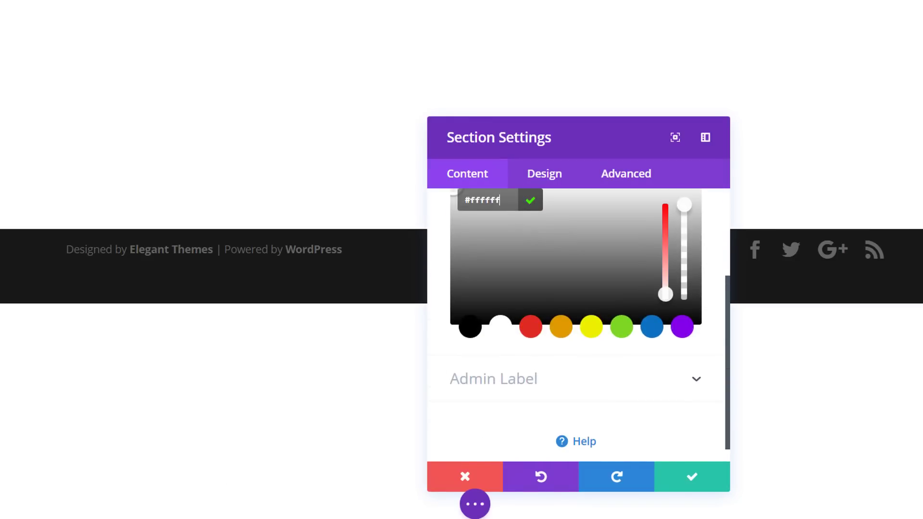
Set the section's top and bottom padding to 150px and save
{"action": "left_click", "coordinate": [531, 176]}
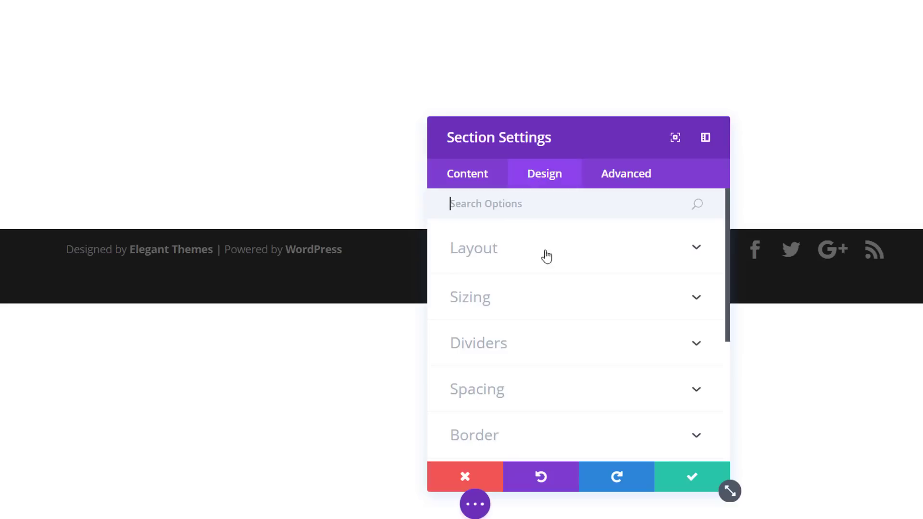
{"action": "left_click", "coordinate": [543, 386]}
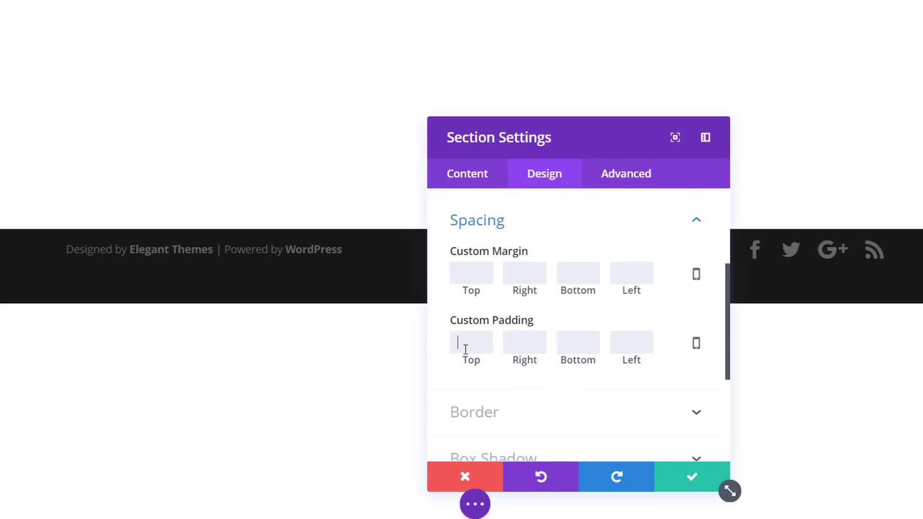
{"action": "left_click", "coordinate": [466, 350]}
{"action": "type", "text": "150"}
{"action": "left_click", "coordinate": [568, 339]}
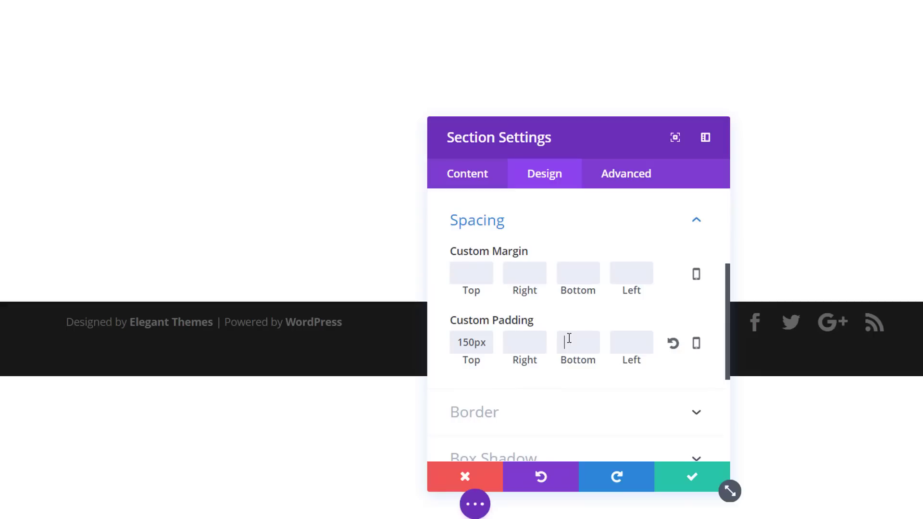
{"action": "type", "text": "150"}
{"action": "left_click", "coordinate": [685, 477]}
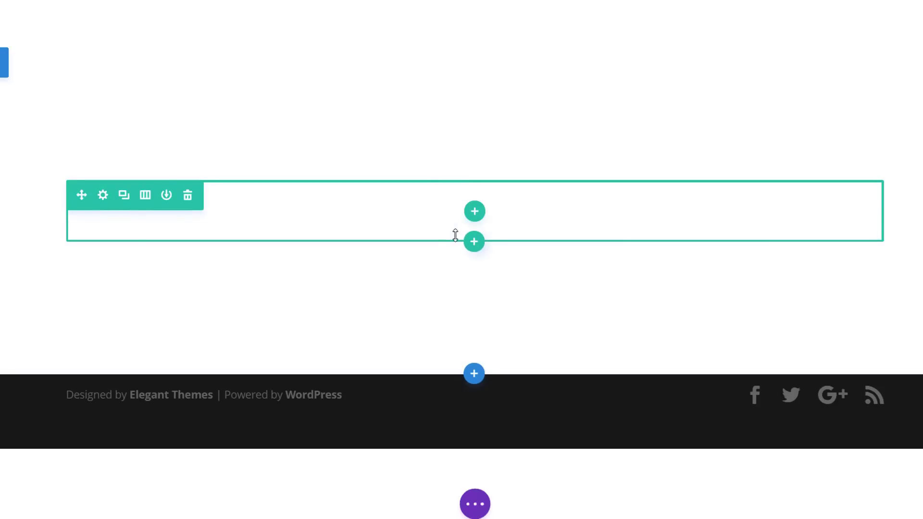
Split the row into two columns and add an Image module showing 1.png
{"action": "left_click", "coordinate": [474, 211]}
{"action": "left_click", "coordinate": [481, 62]}
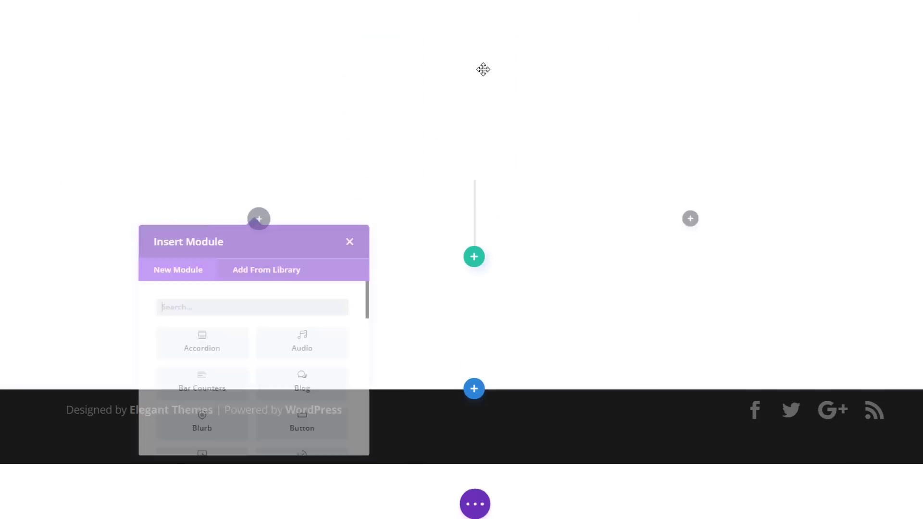
{"action": "type", "text": "im"}
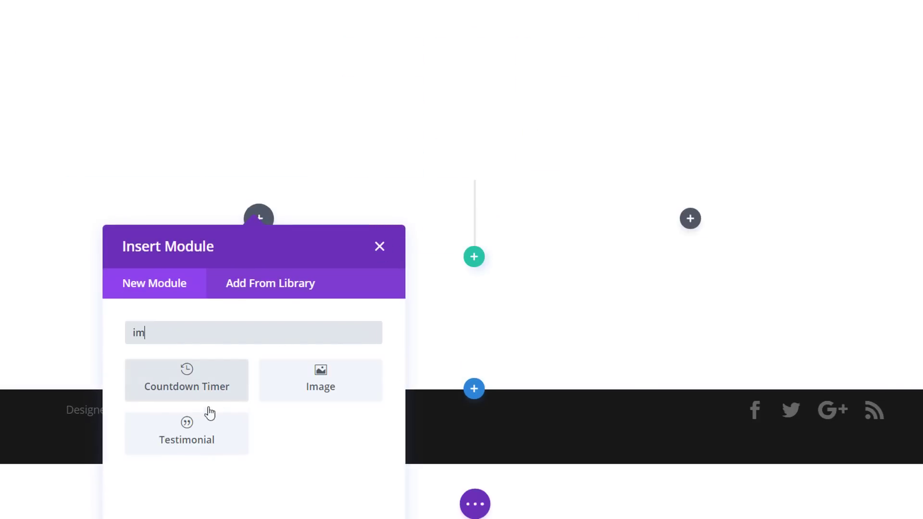
{"action": "left_click", "coordinate": [274, 398]}
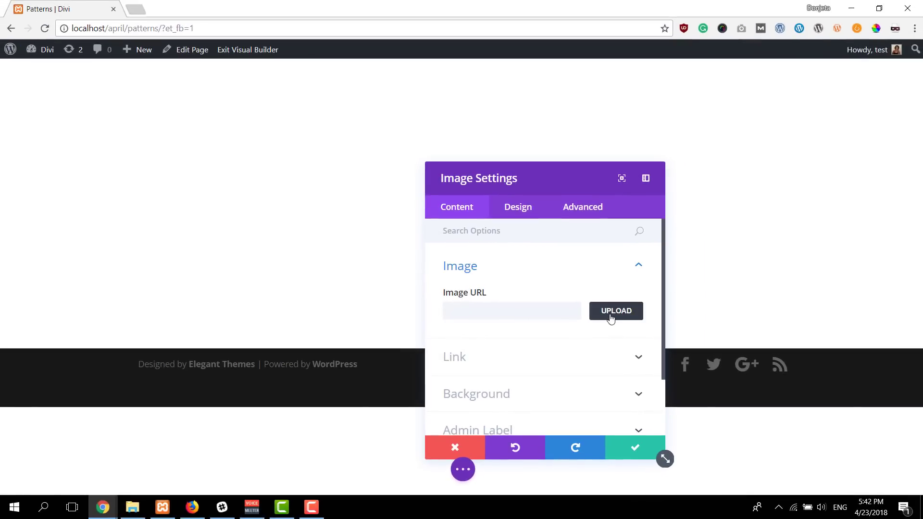
{"action": "left_click", "coordinate": [625, 309]}
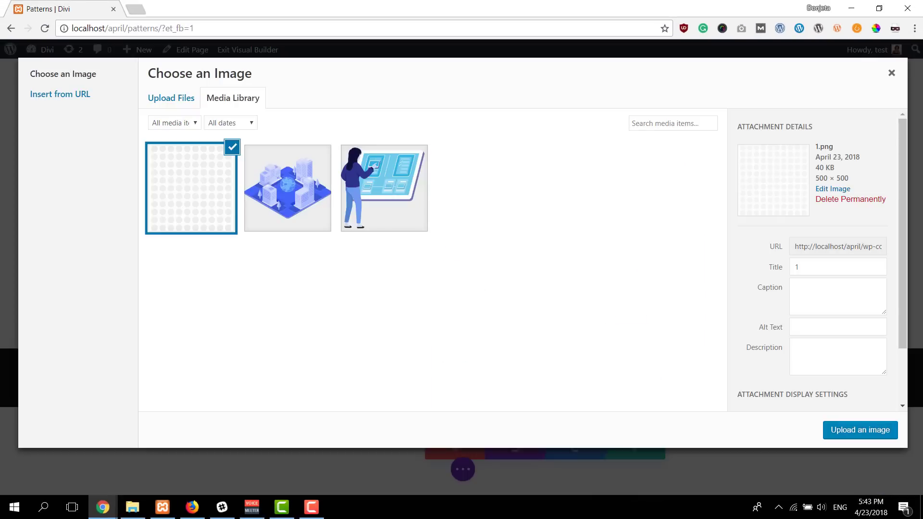
{"action": "left_click", "coordinate": [859, 429]}
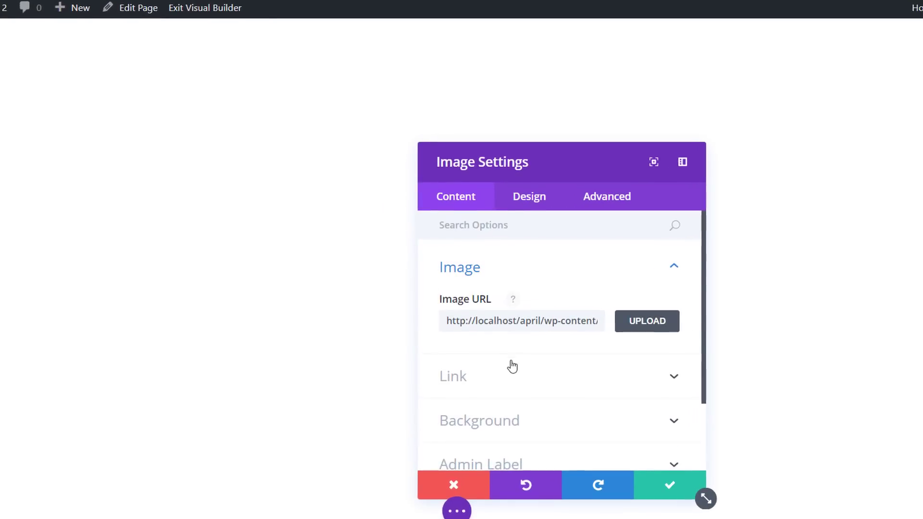
Switch the image module's background to a gradient
{"action": "scroll", "coordinate": [512, 367], "scroll_direction": "down", "scroll_amount": 2}
{"action": "left_click", "coordinate": [521, 366]}
{"action": "scroll", "coordinate": [523, 364], "scroll_direction": "down", "scroll_amount": 1}
{"action": "left_click", "coordinate": [532, 288]}
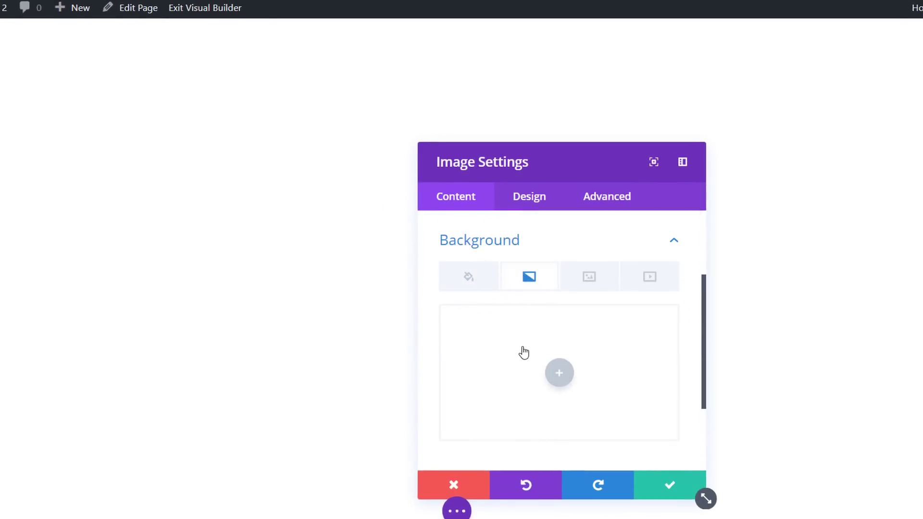
Set the image background gradient colours to #ebe2e3 and #94bce0
{"action": "left_click", "coordinate": [523, 353]}
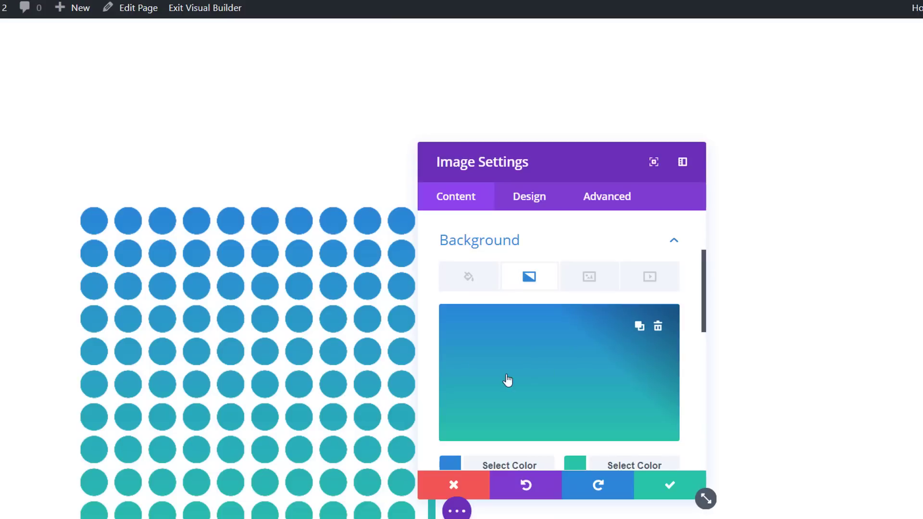
{"action": "scroll", "coordinate": [502, 384], "scroll_direction": "down", "scroll_amount": 2}
{"action": "left_click", "coordinate": [497, 394]}
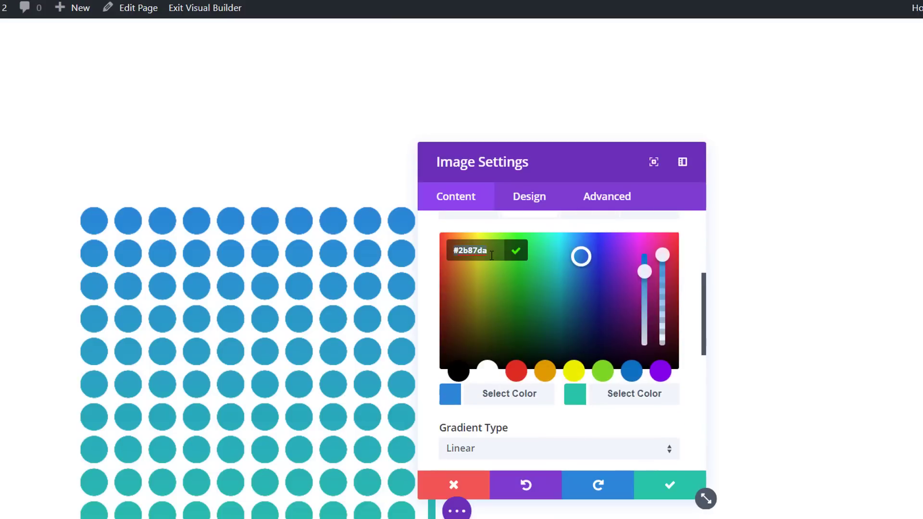
{"action": "type", "text": "#ebe2e3"}
{"action": "key", "text": "Return"}
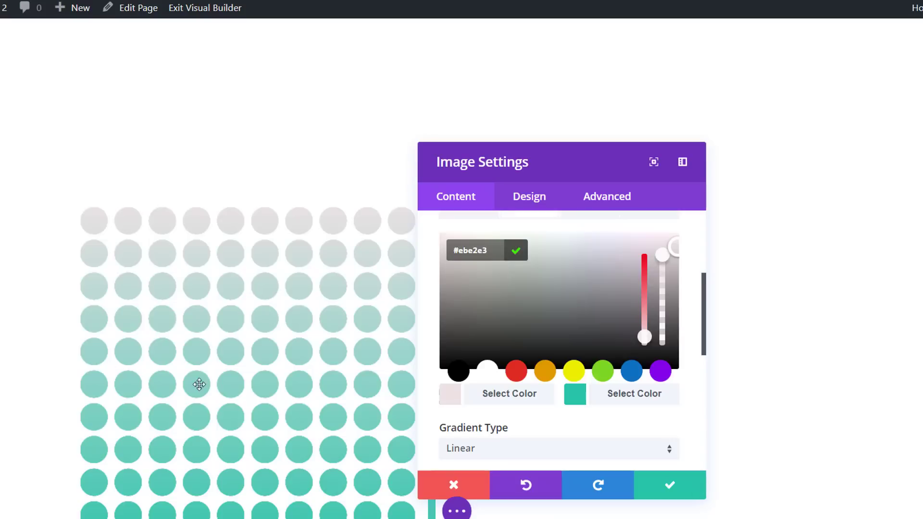
{"action": "left_click", "coordinate": [663, 395]}
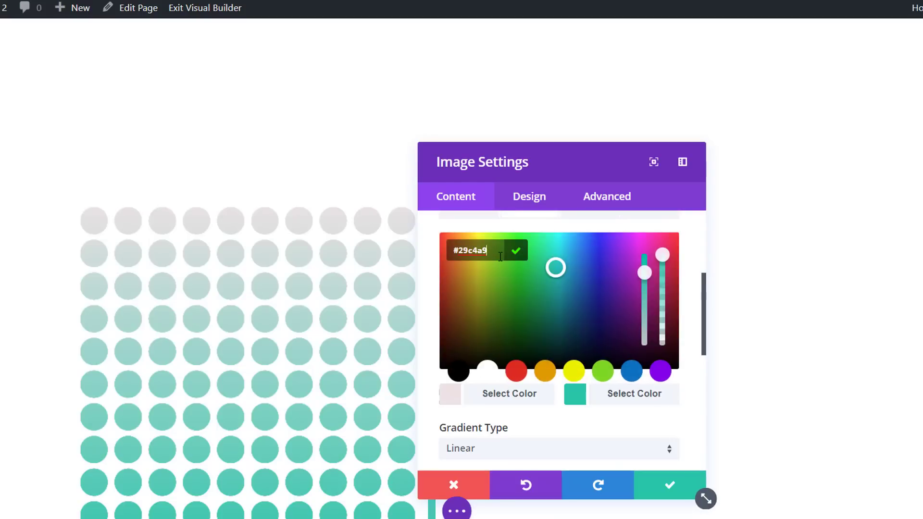
{"action": "key", "text": "ctrl+a"}
{"action": "type", "text": "#94bce0"}
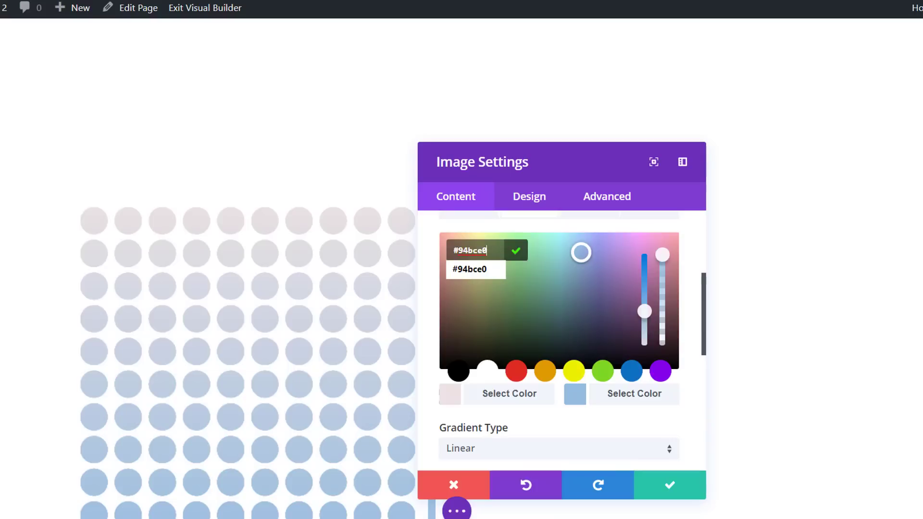
Narrow the dot pattern image to 60% width and save its settings
{"action": "left_click", "coordinate": [530, 197]}
{"action": "left_click", "coordinate": [531, 322]}
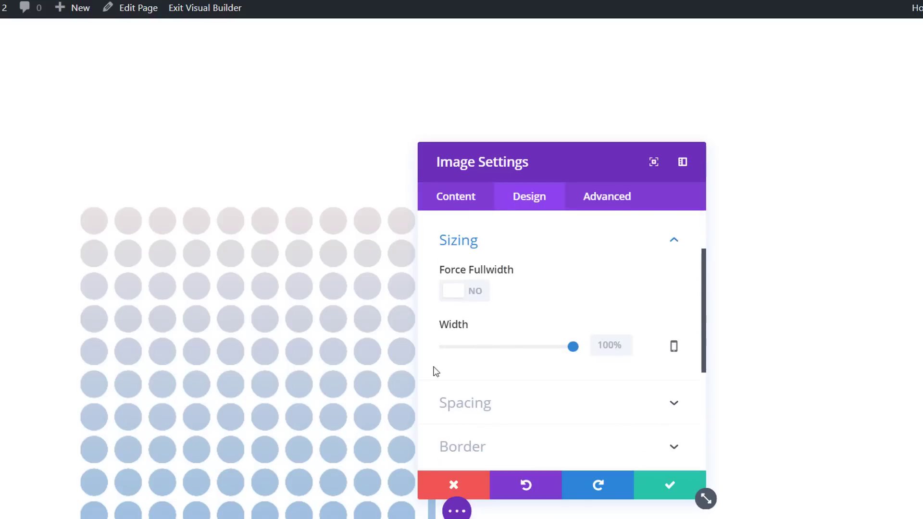
{"action": "left_click_drag", "start_coordinate": [573, 347], "coordinate": [521, 357]}
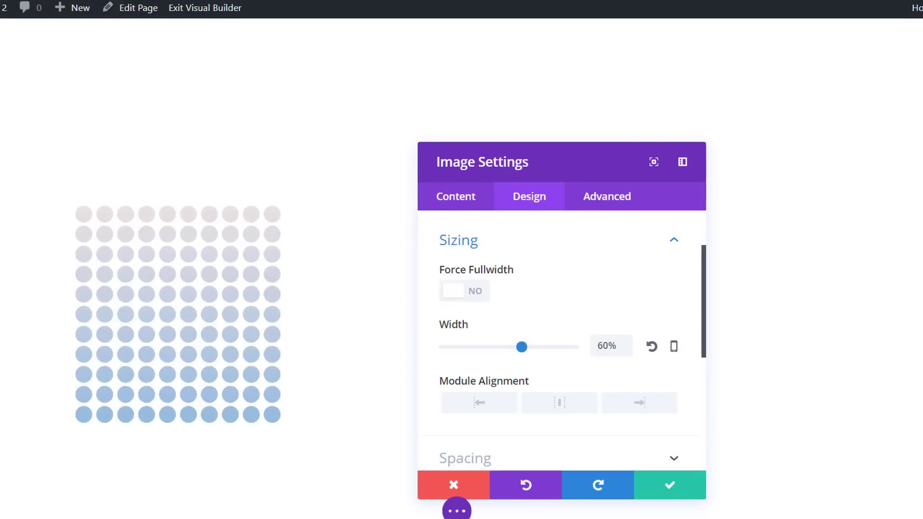
{"action": "left_click", "coordinate": [663, 500]}
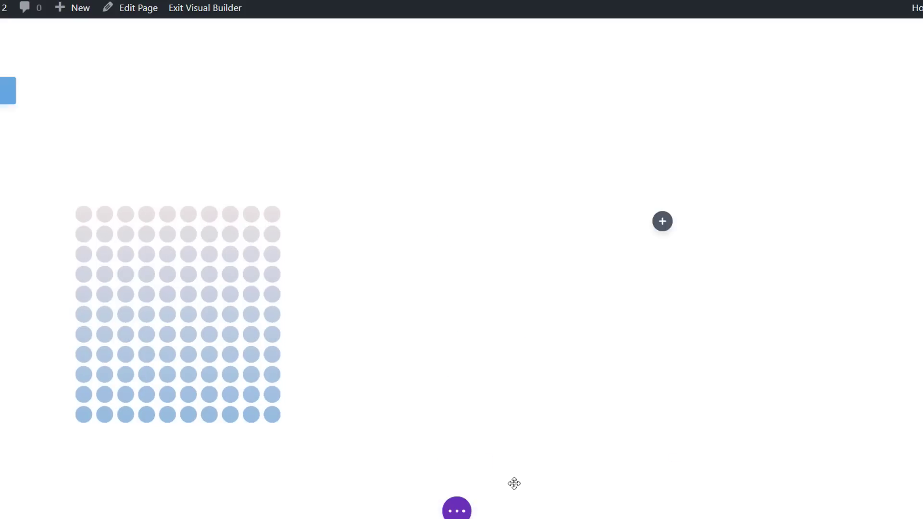
{"action": "scroll", "coordinate": [203, 417], "scroll_direction": "down", "scroll_amount": 2}
Add a second Image module using the wrapped gift photo
{"action": "left_click", "coordinate": [183, 313]}
{"action": "type", "text": "im"}
{"action": "left_click", "coordinate": [235, 246]}
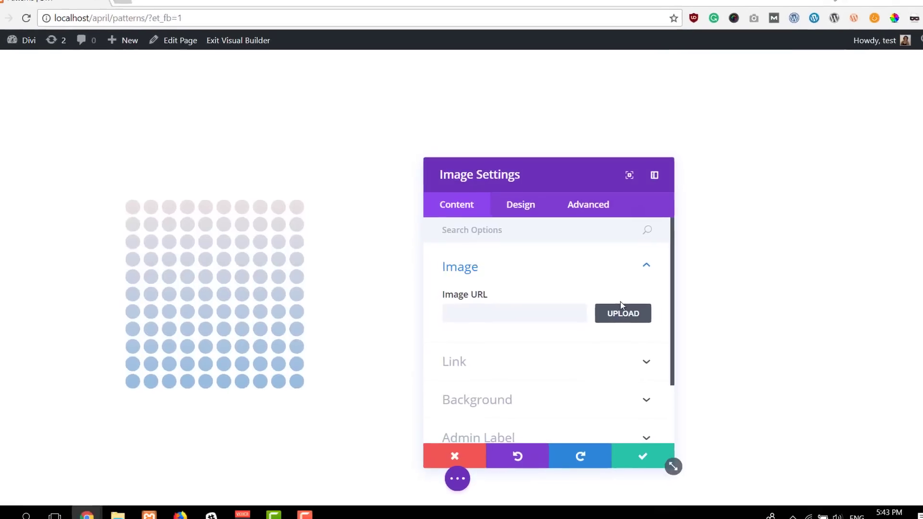
{"action": "left_click", "coordinate": [608, 313]}
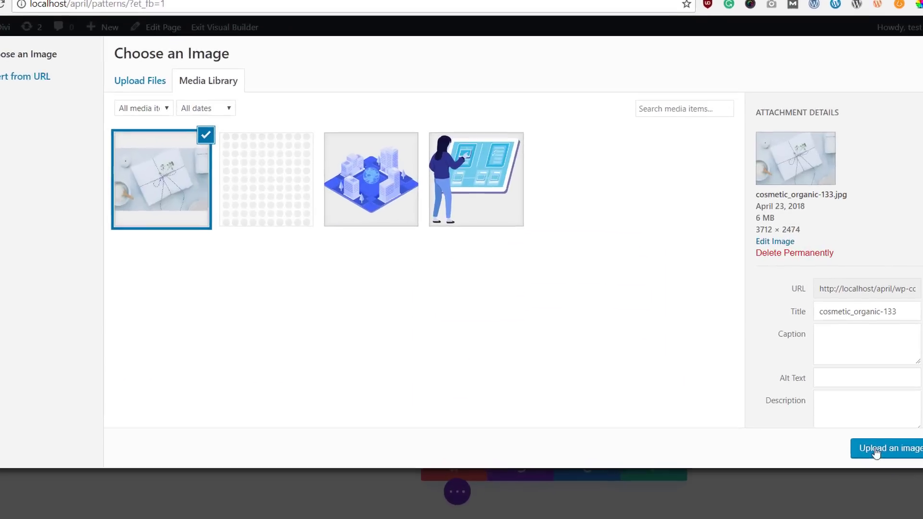
{"action": "left_click", "coordinate": [849, 428]}
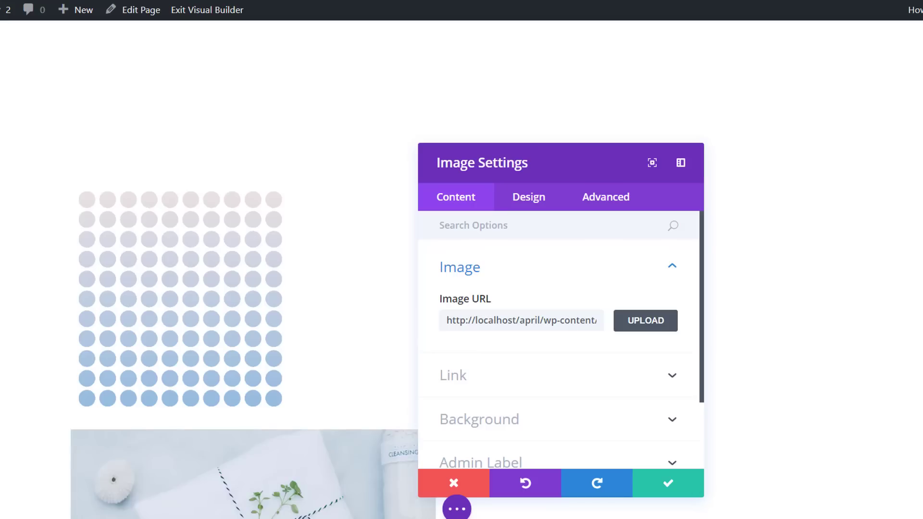
Turn off mobile centring and narrow the gift photo to 80% width
{"action": "left_click", "coordinate": [503, 203]}
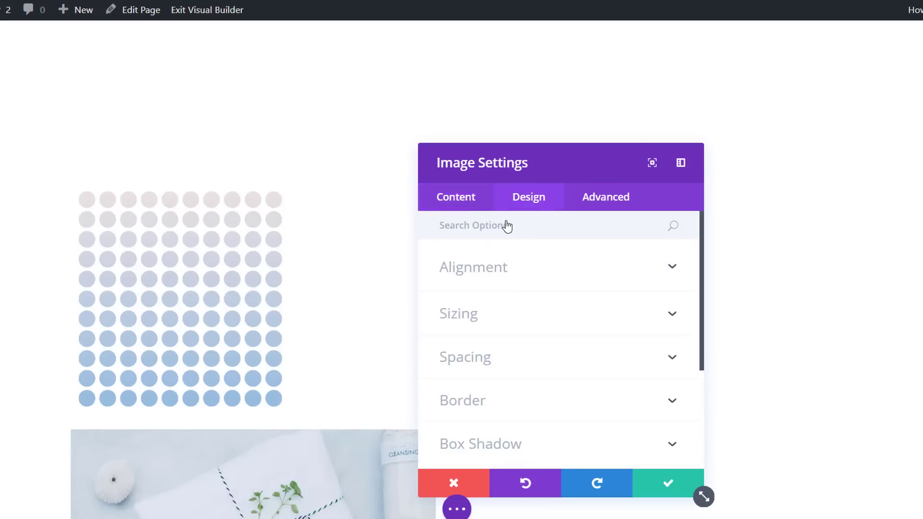
{"action": "left_click", "coordinate": [508, 264]}
{"action": "left_click", "coordinate": [463, 375]}
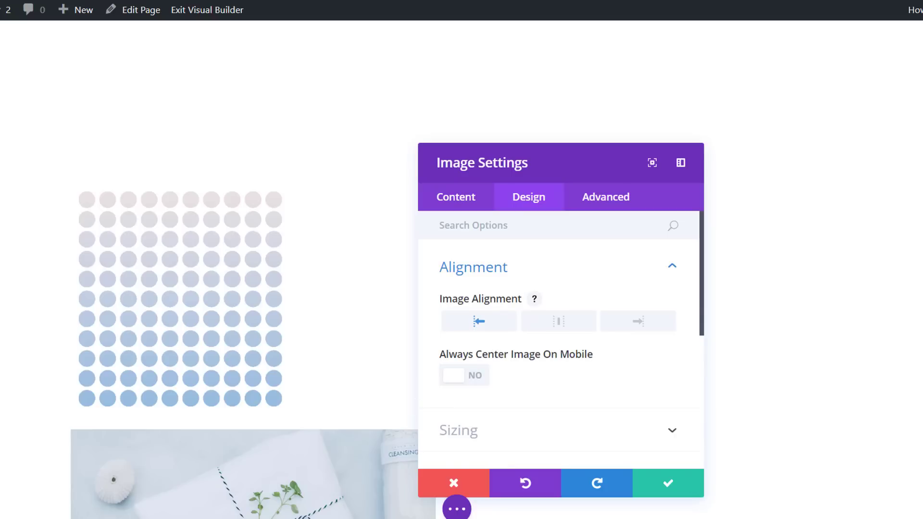
{"action": "scroll", "coordinate": [496, 356], "scroll_direction": "down", "scroll_amount": 3}
{"action": "left_click", "coordinate": [508, 367]}
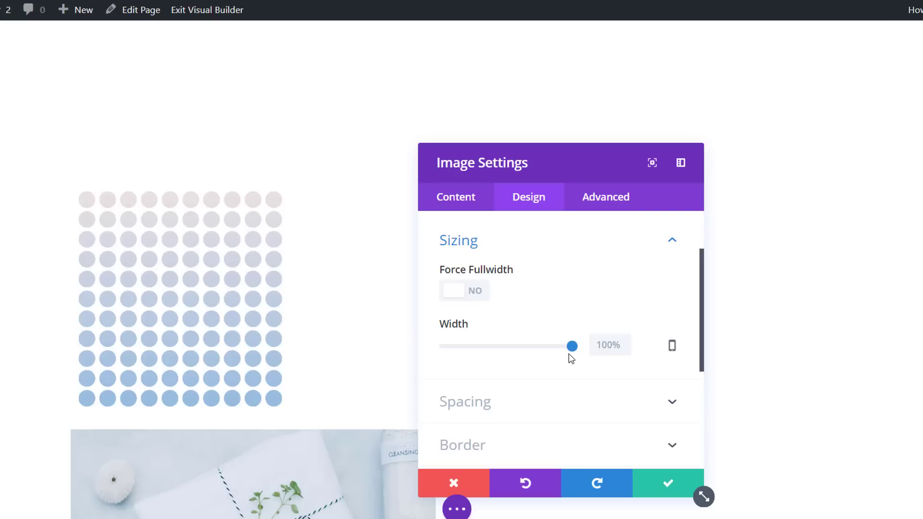
{"action": "left_click_drag", "start_coordinate": [574, 350], "coordinate": [547, 350]}
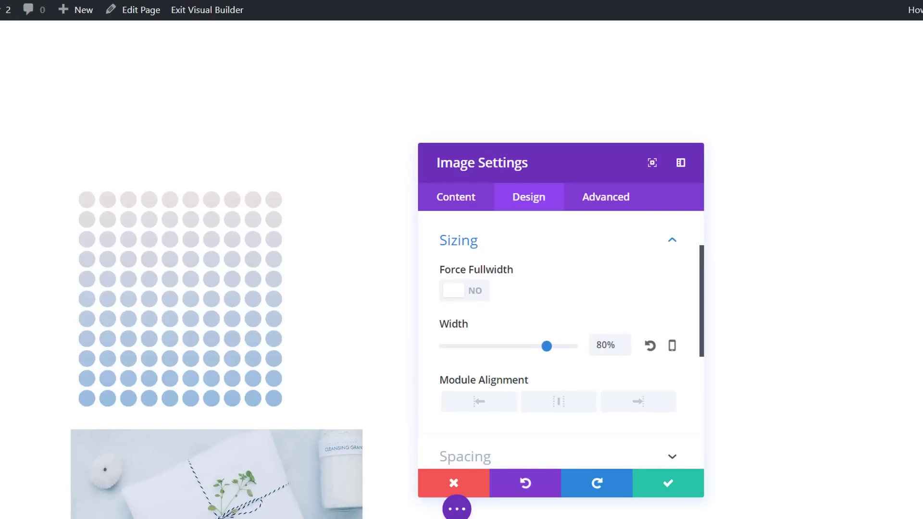
{"action": "scroll", "coordinate": [576, 384], "scroll_direction": "down", "scroll_amount": 5}
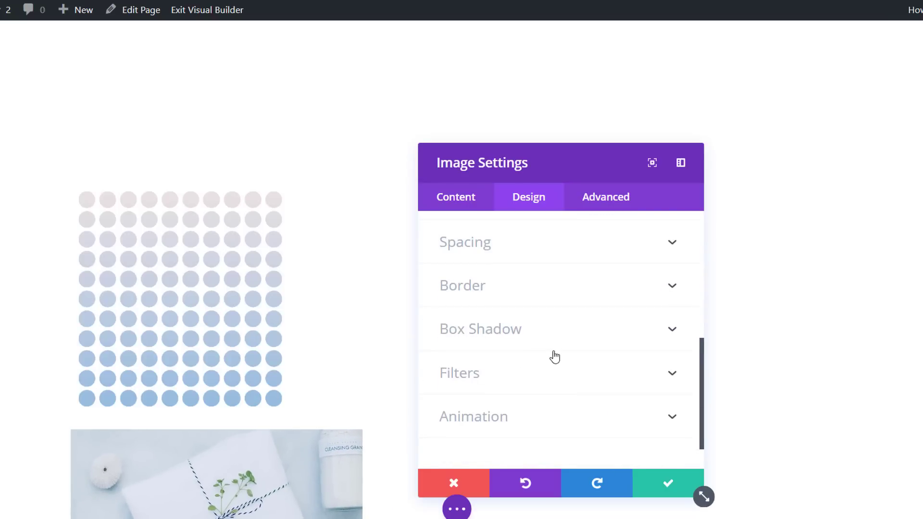
Give the gift photo a soft box shadow preset and save its settings
{"action": "left_click", "coordinate": [527, 329]}
{"action": "left_click", "coordinate": [534, 318]}
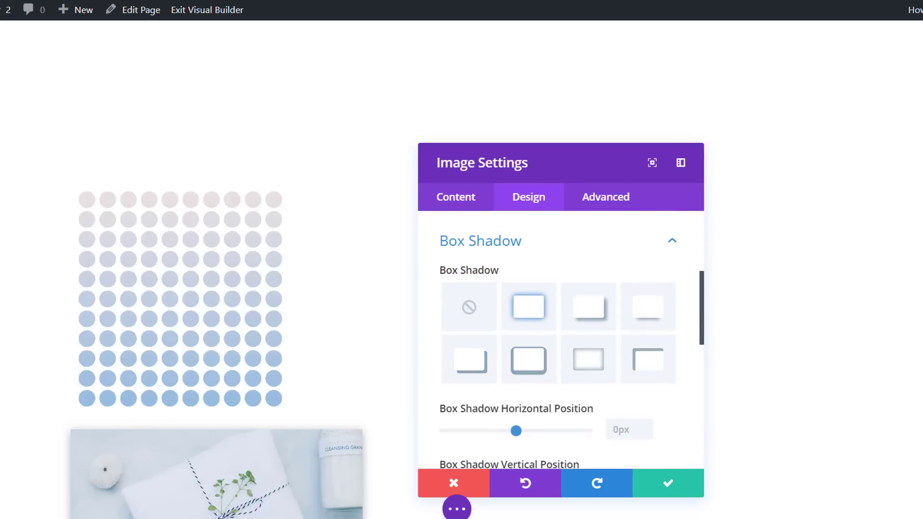
{"action": "left_click", "coordinate": [694, 490]}
{"action": "left_click", "coordinate": [661, 207]}
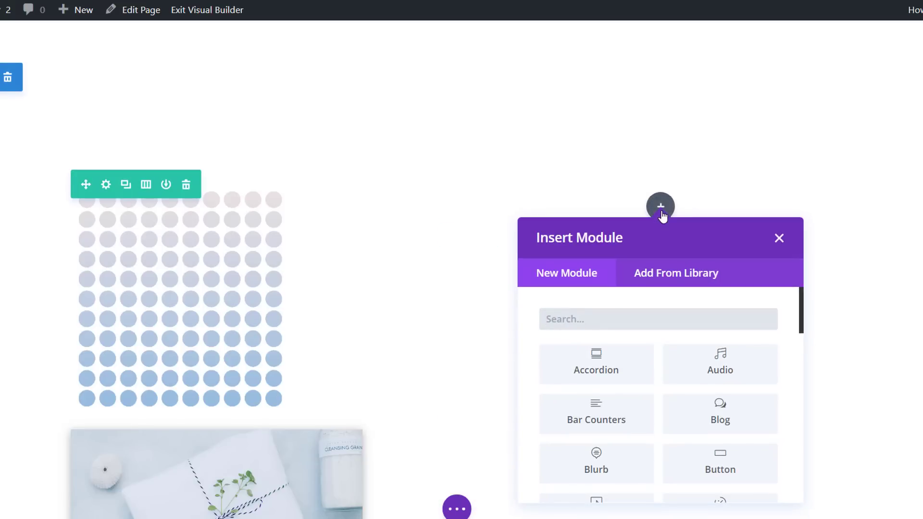
Add a Text module reading 'Title' to the right column
{"action": "type", "text": "text"}
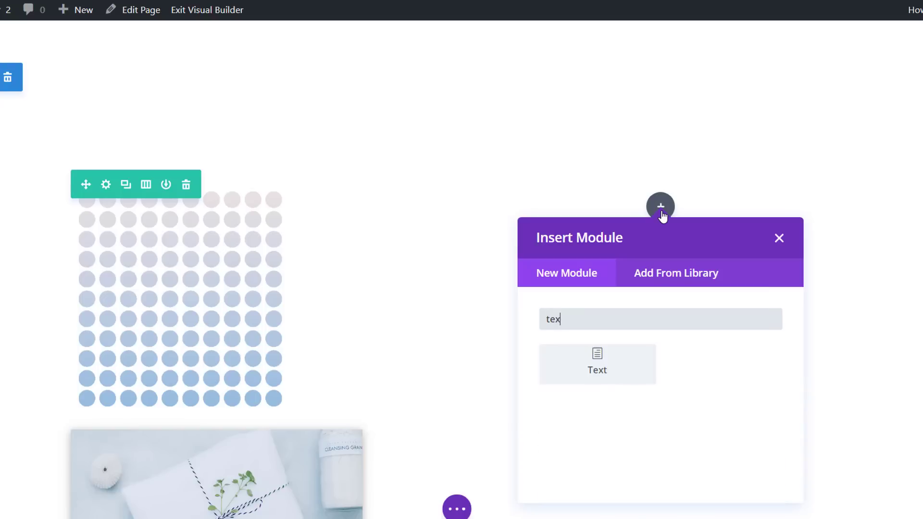
{"action": "left_click", "coordinate": [620, 352]}
{"action": "left_click", "coordinate": [525, 435]}
{"action": "type", "text": "Title"}
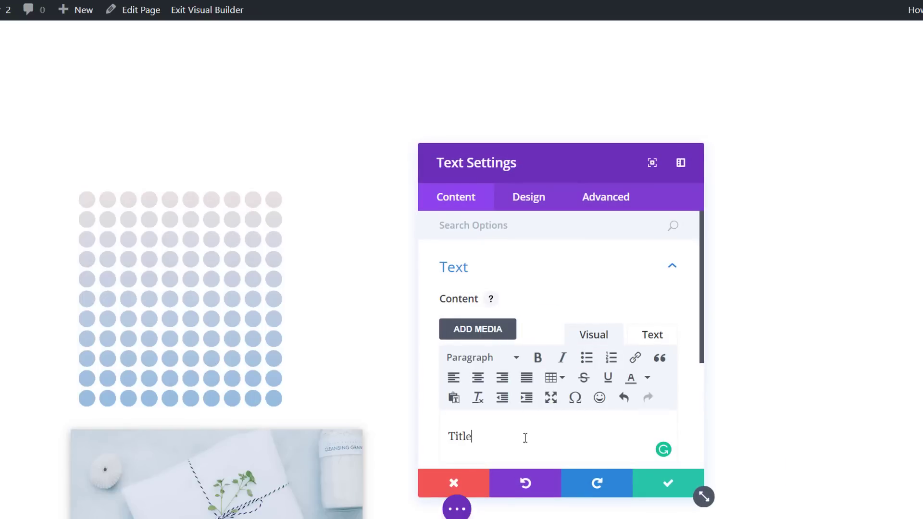
Give the Title text module a #94bce0 background colour
{"action": "scroll", "coordinate": [540, 377], "scroll_direction": "down", "scroll_amount": 3}
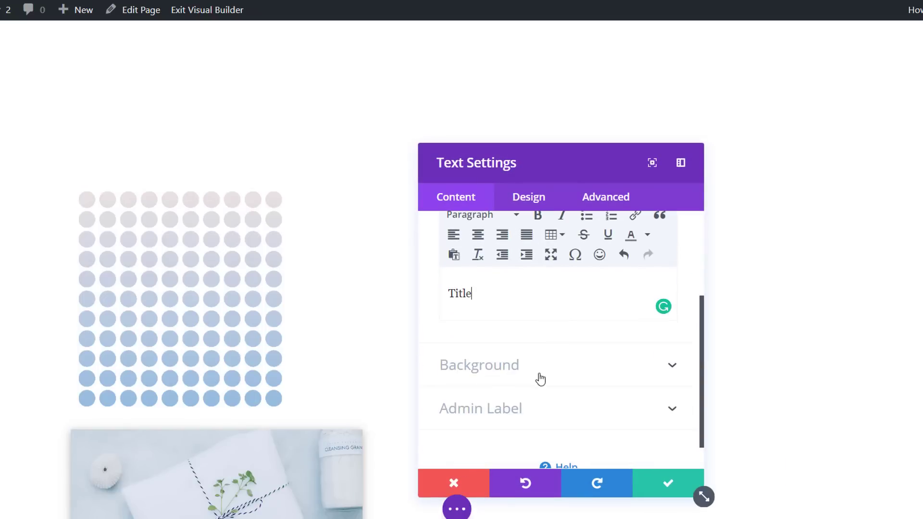
{"action": "left_click", "coordinate": [533, 383]}
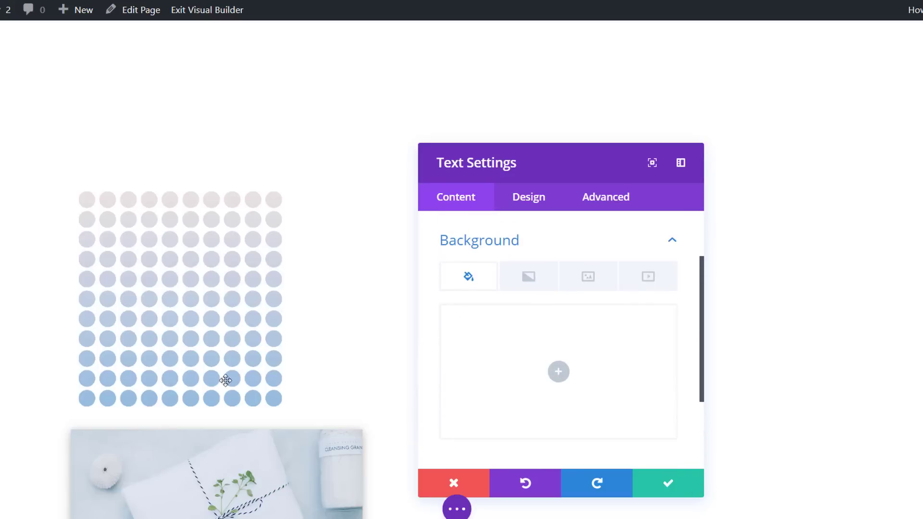
{"action": "left_click", "coordinate": [519, 340]}
{"action": "type", "text": "#94bce0"}
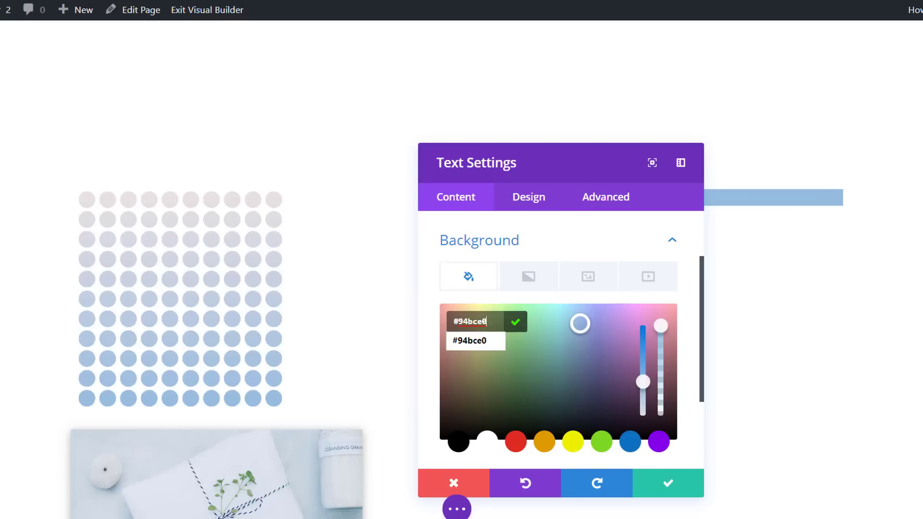
{"action": "left_click", "coordinate": [542, 200]}
{"action": "left_click_drag", "start_coordinate": [573, 149], "coordinate": [325, 117]}
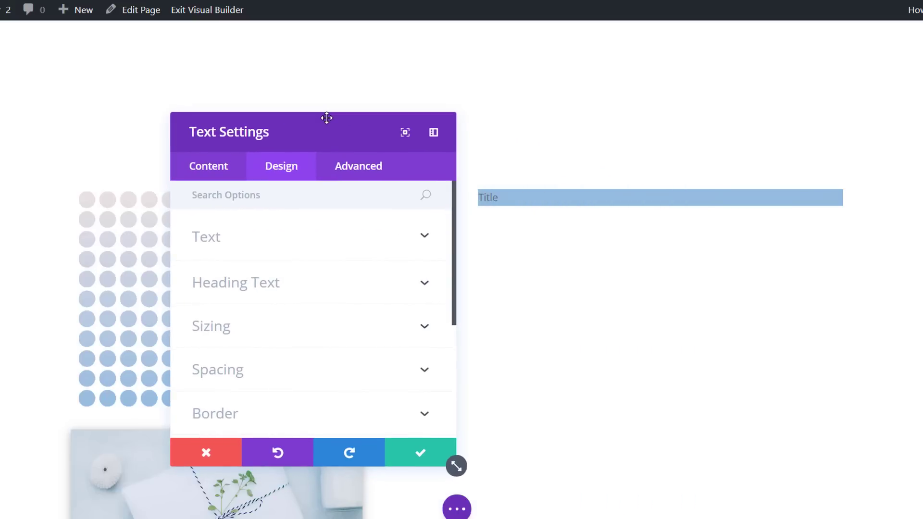
Make the Title text Ultra Bold at about 50px
{"action": "left_click", "coordinate": [276, 234]}
{"action": "scroll", "coordinate": [292, 336], "scroll_direction": "down", "scroll_amount": 2}
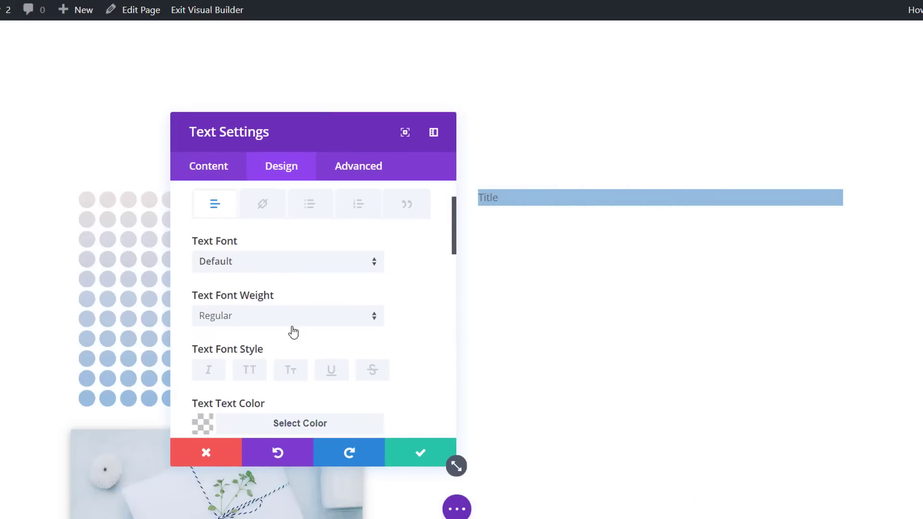
{"action": "left_click", "coordinate": [293, 322]}
{"action": "left_click", "coordinate": [283, 431]}
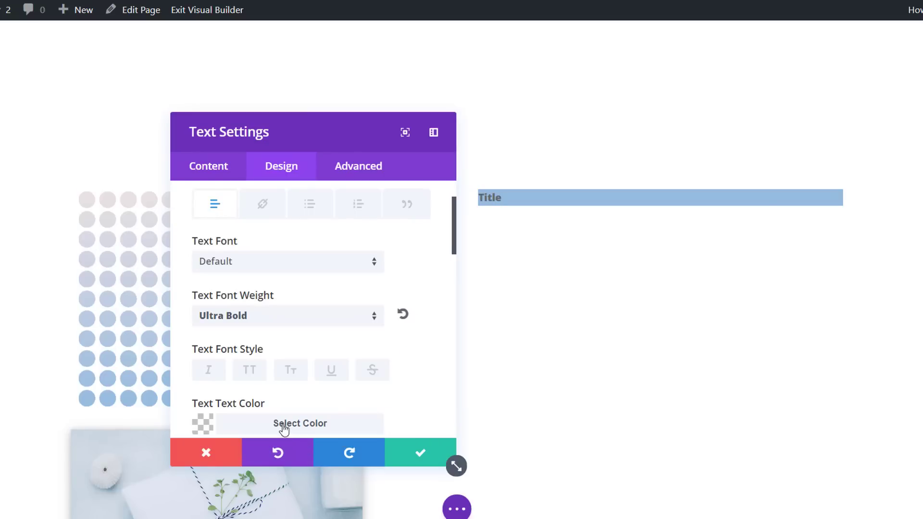
{"action": "scroll", "coordinate": [280, 377], "scroll_direction": "down", "scroll_amount": 4}
{"action": "left_click_drag", "start_coordinate": [215, 339], "coordinate": [263, 343]}
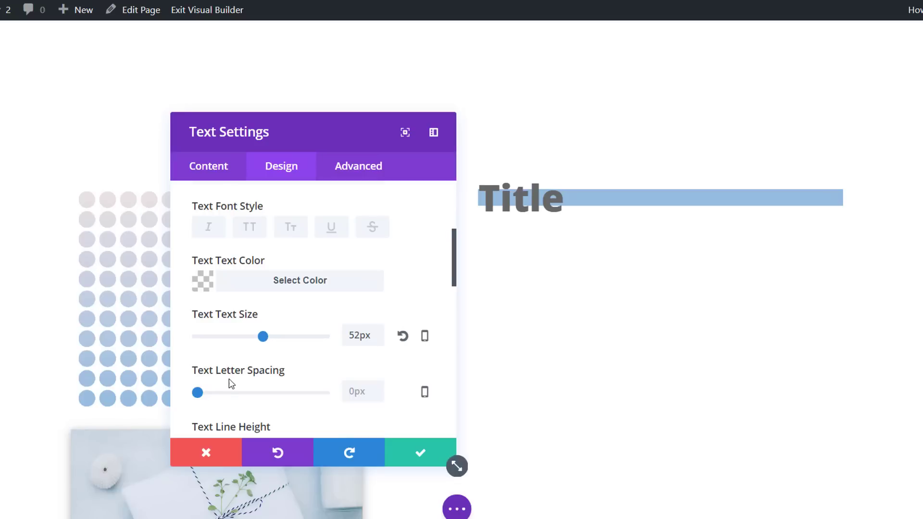
Make the Title text white, centred, with 1em line height
{"action": "scroll", "coordinate": [230, 373], "scroll_direction": "down", "scroll_amount": 4}
{"action": "scroll", "coordinate": [243, 336], "scroll_direction": "down", "scroll_amount": 2}
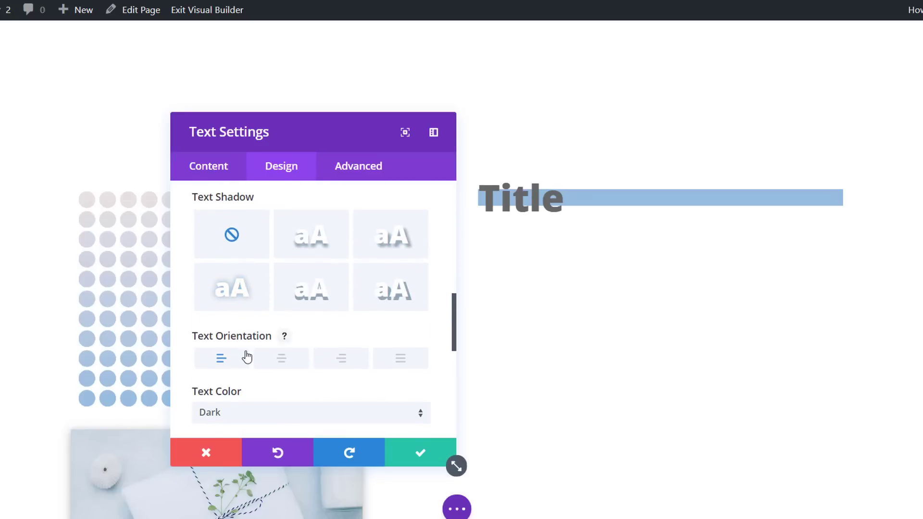
{"action": "scroll", "coordinate": [246, 357], "scroll_direction": "up", "scroll_amount": 5}
{"action": "left_click", "coordinate": [250, 287]}
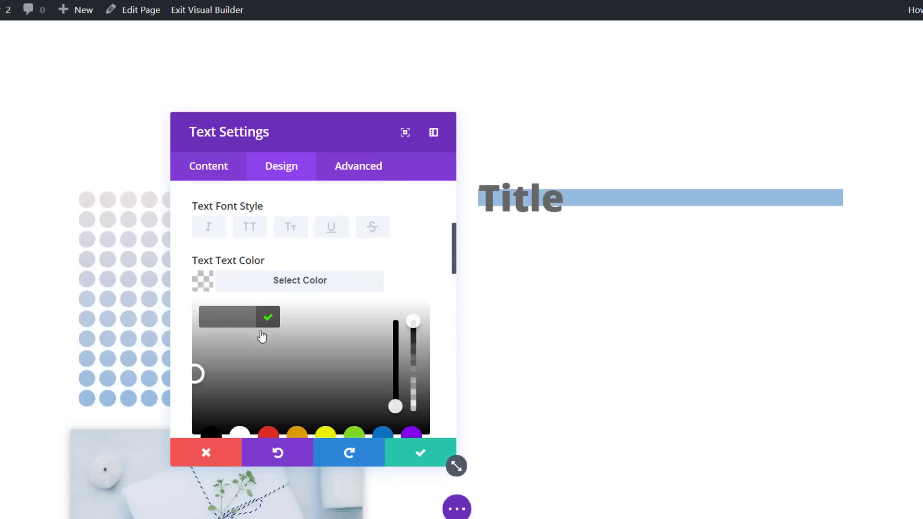
{"action": "left_click", "coordinate": [248, 433]}
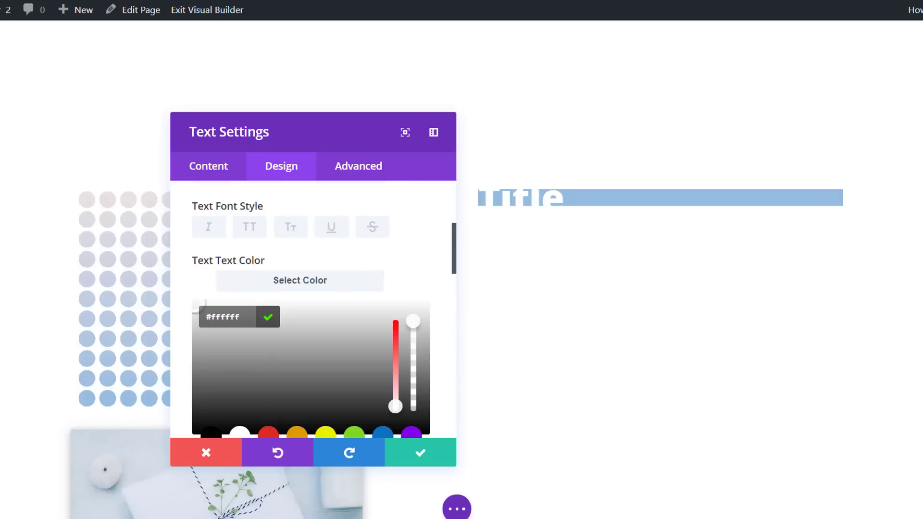
{"action": "scroll", "coordinate": [233, 380], "scroll_direction": "down", "scroll_amount": 3}
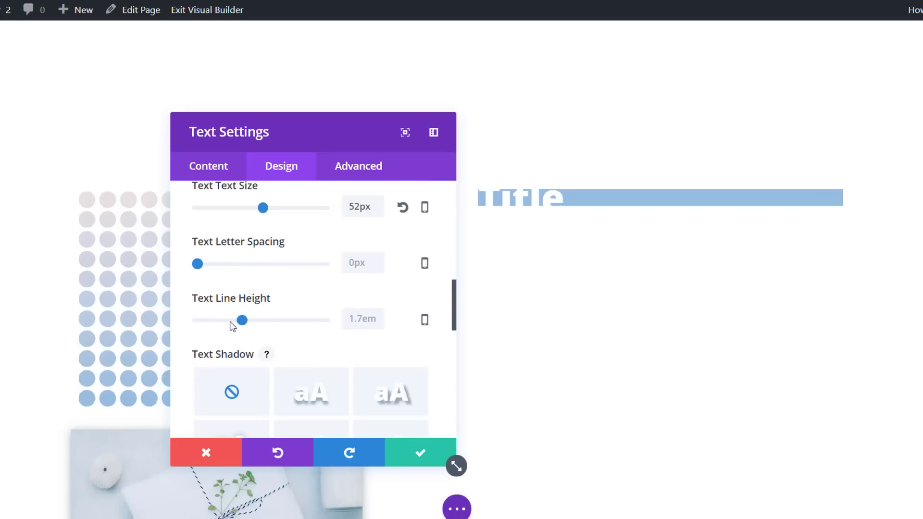
{"action": "left_click_drag", "start_coordinate": [238, 326], "coordinate": [188, 320]}
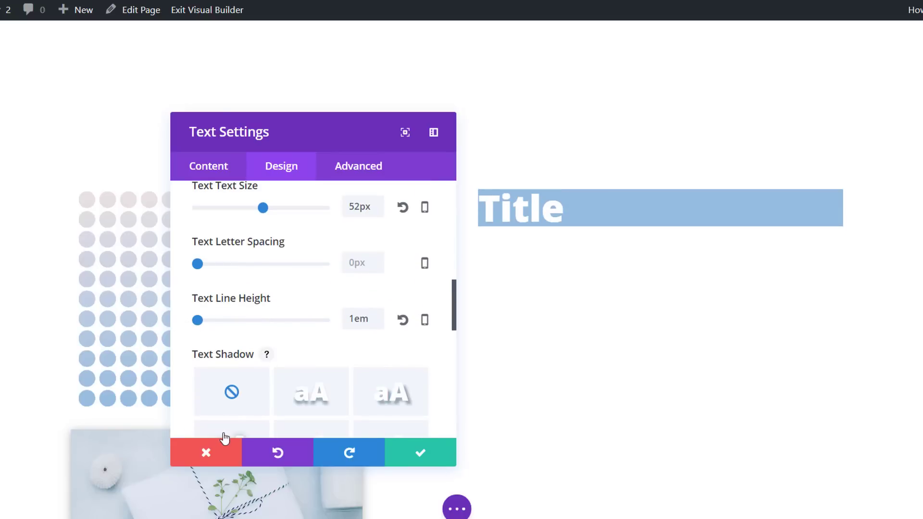
{"action": "scroll", "coordinate": [240, 391], "scroll_direction": "down", "scroll_amount": 5}
{"action": "left_click", "coordinate": [280, 238]}
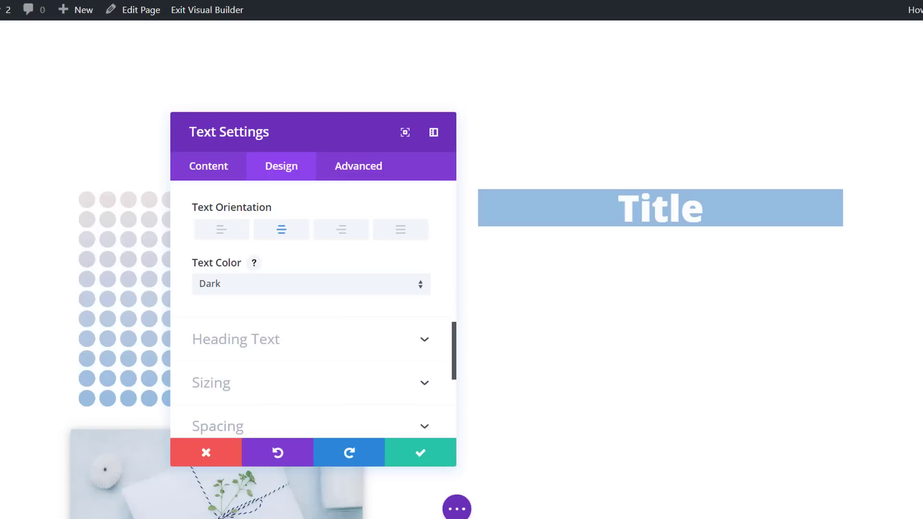
Narrow the Title box to 83% width and align it left
{"action": "left_click", "coordinate": [340, 382]}
{"action": "left_click_drag", "start_coordinate": [325, 262], "coordinate": [305, 265]}
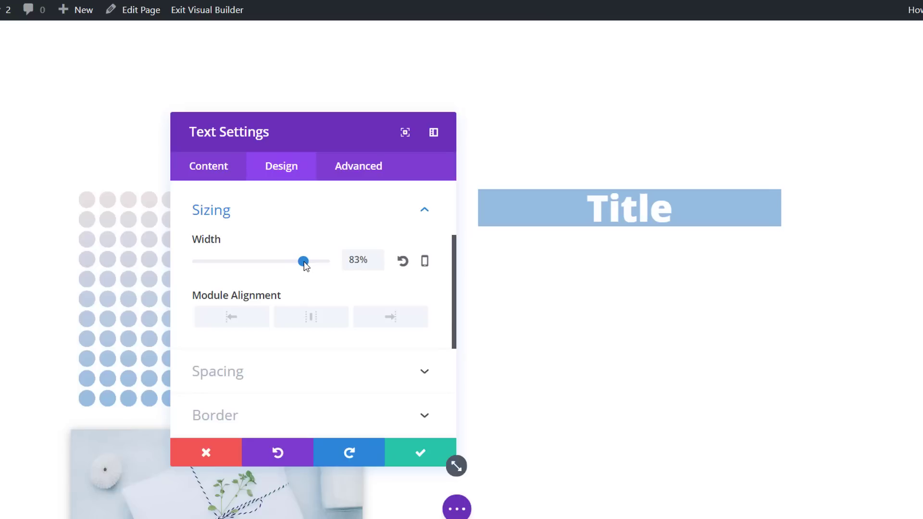
{"action": "left_click", "coordinate": [235, 326]}
Set the Title box's top and bottom padding to 30px
{"action": "left_click", "coordinate": [282, 377]}
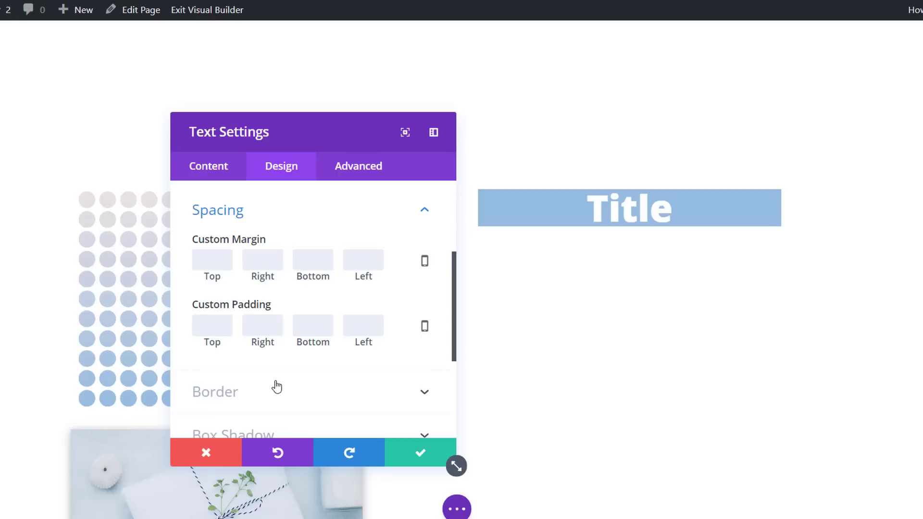
{"action": "type", "text": "30"}
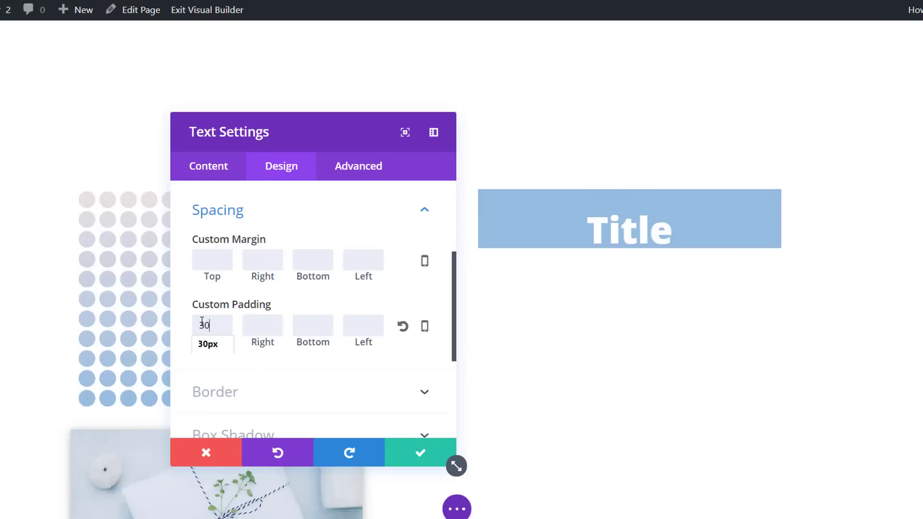
{"action": "left_click", "coordinate": [329, 333]}
{"action": "type", "text": "30"}
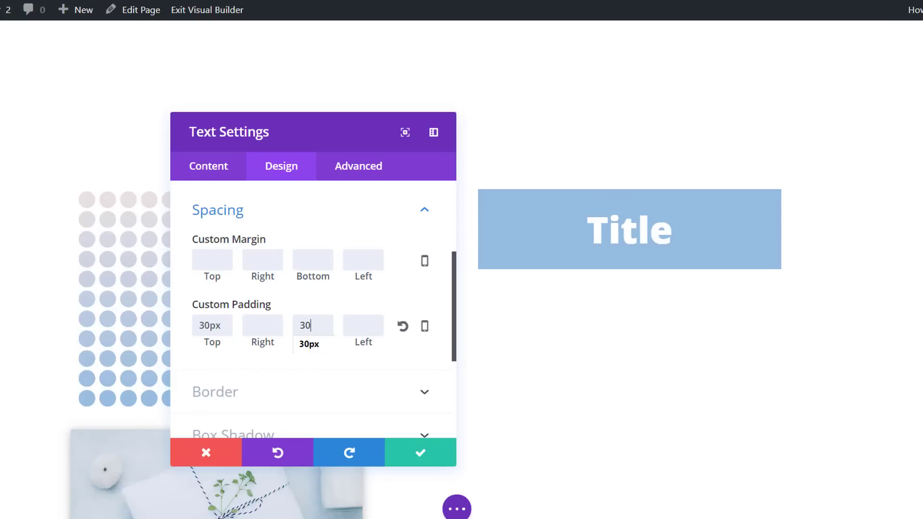
Round the Title box's top-left and top-right corners to 20px and save
{"action": "scroll", "coordinate": [267, 360], "scroll_direction": "down", "scroll_amount": 3}
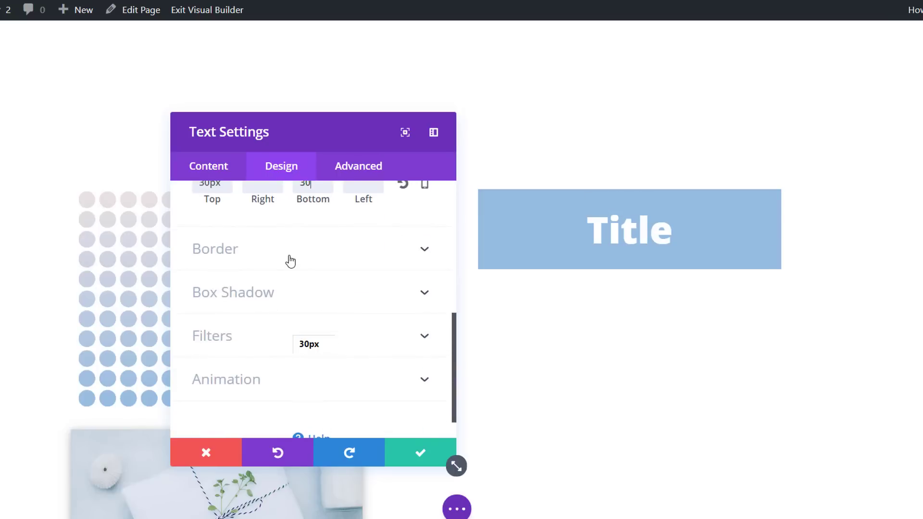
{"action": "left_click", "coordinate": [290, 255]}
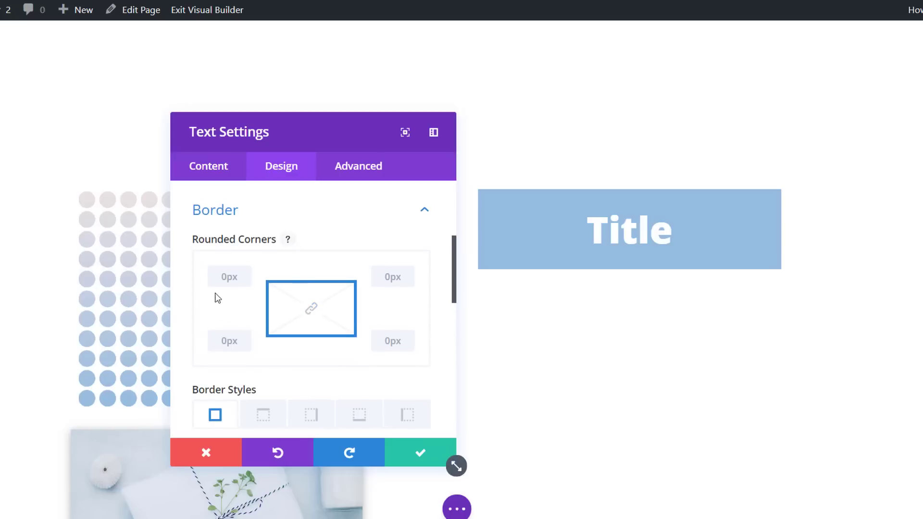
{"action": "left_click", "coordinate": [222, 277]}
{"action": "type", "text": "20"}
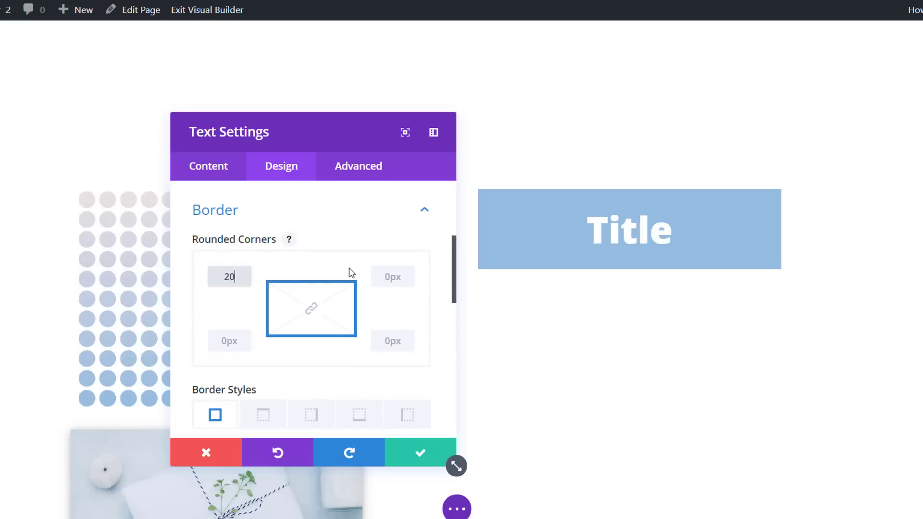
{"action": "left_click", "coordinate": [387, 273]}
{"action": "type", "text": "20px"}
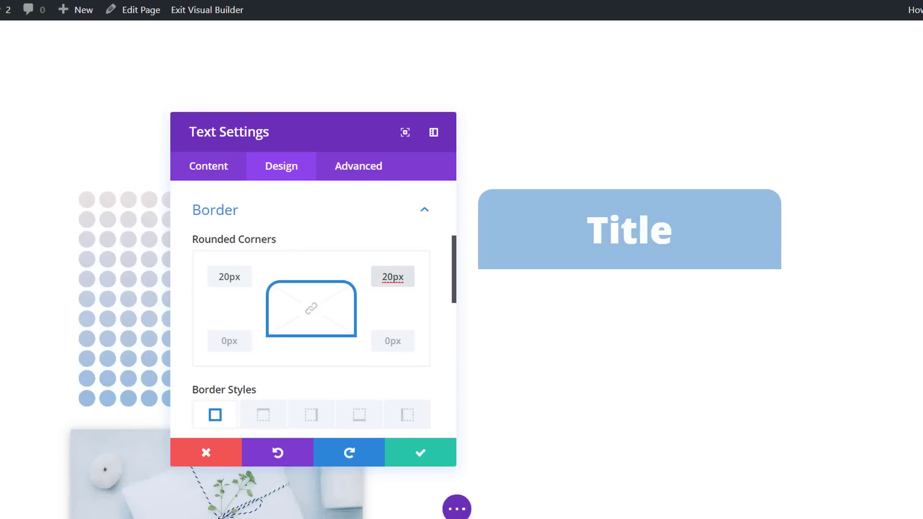
{"action": "left_click", "coordinate": [406, 457]}
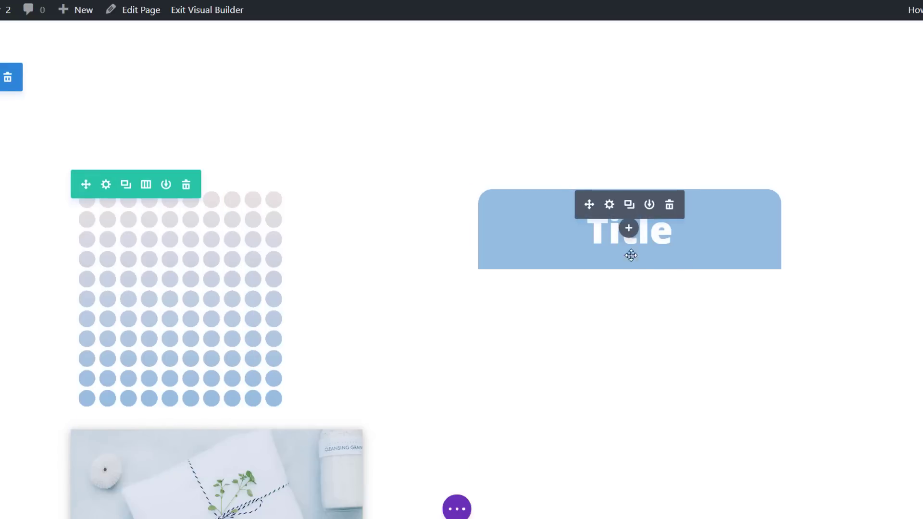
Add a Text module below the Title containing a Lorem ipsum paragraph
{"action": "left_click", "coordinate": [628, 229]}
{"action": "type", "text": "text"}
{"action": "left_click", "coordinate": [566, 390]}
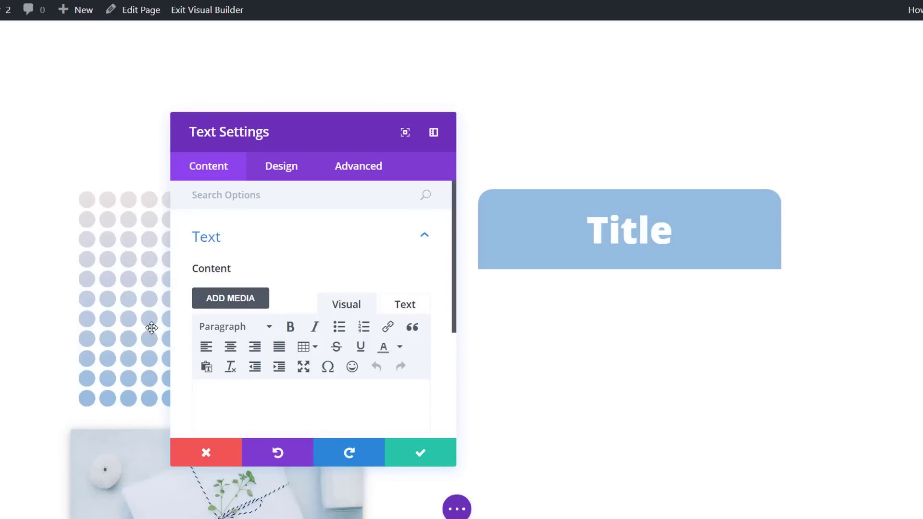
{"action": "left_click", "coordinate": [216, 384]}
{"action": "type", "text": "Lorem ipsum dolor sit amet, consectetur adipiscing elit, sed do eiusmod tempor incididunt ut labore et dolore magna aliqua. Ut enim ad minim veniam, quis nostrud exercitation ullamco laboris nisi ut aliquip ex ea commodo consequat. Duis aute irure dolor in reprehenderit in voluptate velit esse cillum dolore eu fugiat nulla pariatur. Excepteur sint occaecat cupidatat non proident, sunt in culpa qui officia deserunt mollit anim id est laborum."}
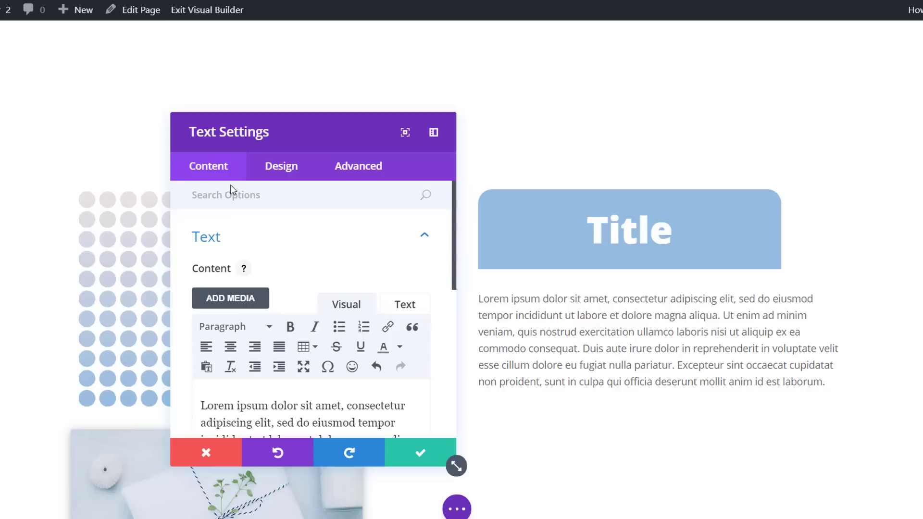
Style the paragraph at 17px in #6b8ea5 and save its settings
{"action": "left_click", "coordinate": [264, 168]}
{"action": "left_click", "coordinate": [249, 240]}
{"action": "scroll", "coordinate": [280, 350], "scroll_direction": "down", "scroll_amount": 4}
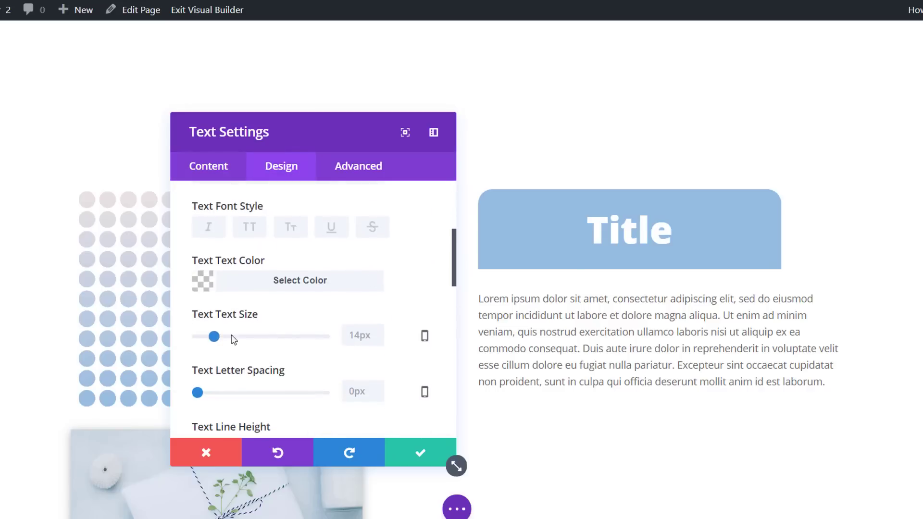
{"action": "left_click_drag", "start_coordinate": [220, 338], "coordinate": [218, 339]}
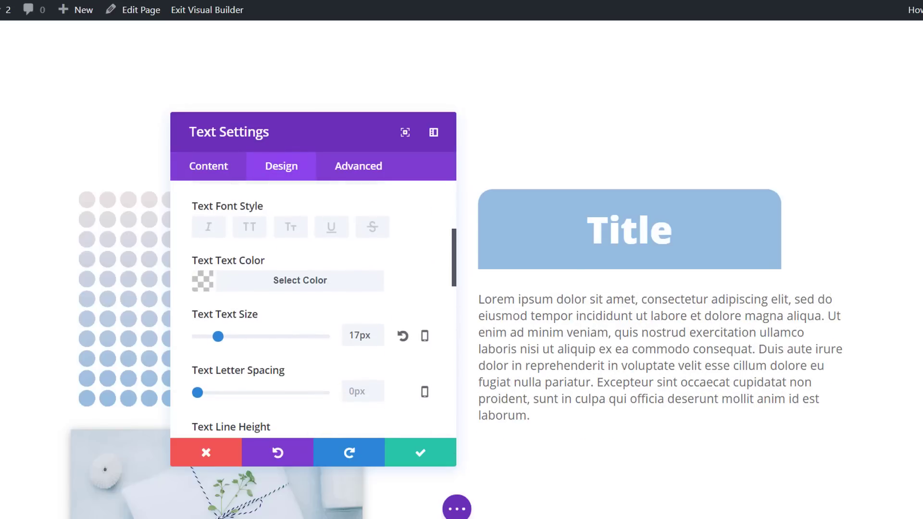
{"action": "scroll", "coordinate": [283, 299], "scroll_direction": "down", "scroll_amount": 2}
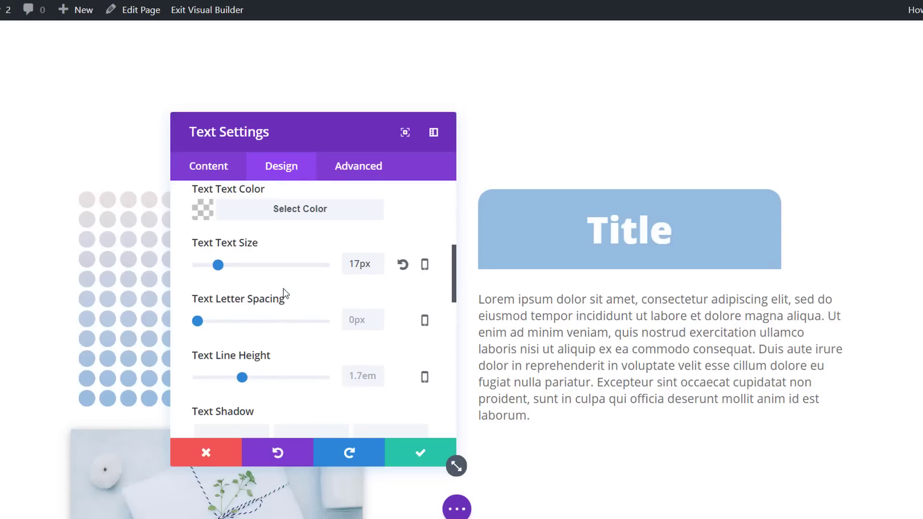
{"action": "left_click", "coordinate": [280, 210]}
{"action": "type", "text": "#6b8ea5"}
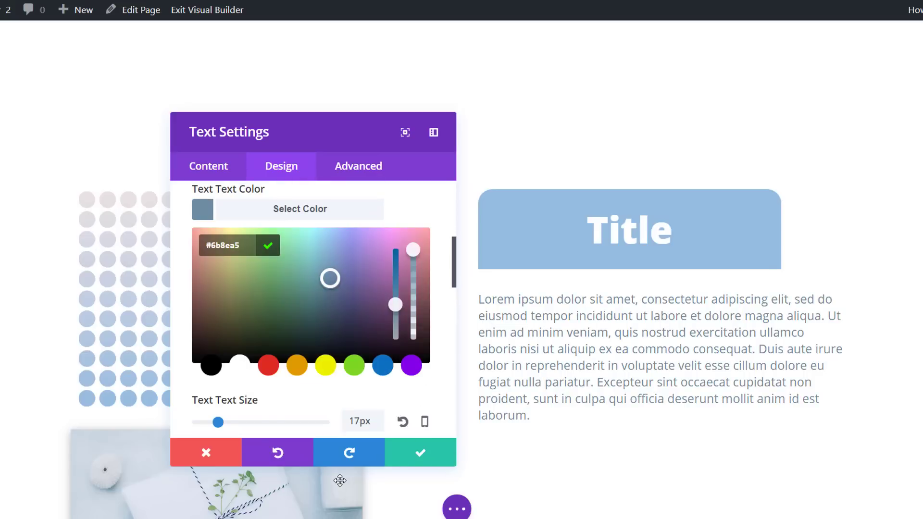
{"action": "left_click", "coordinate": [409, 460]}
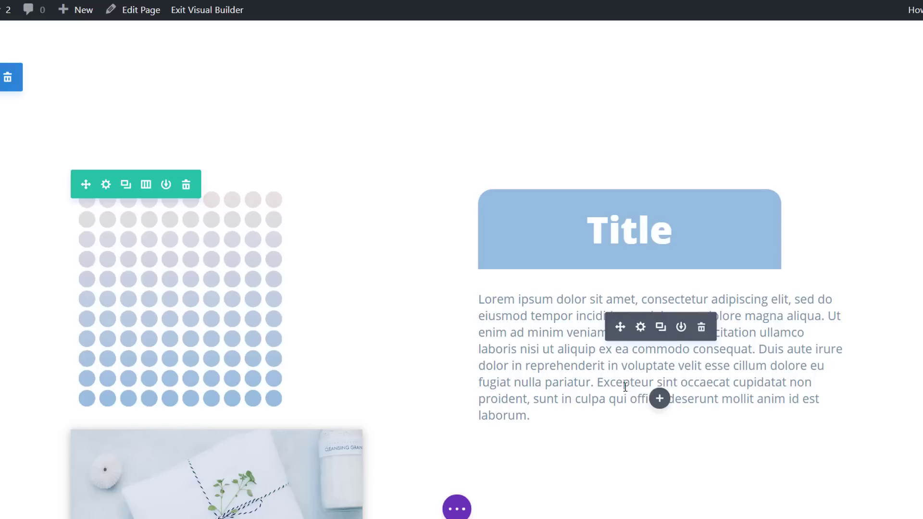
Add a Button module labelled 'go to shop' below the paragraph
{"action": "left_click", "coordinate": [659, 398]}
{"action": "type", "text": "bu"}
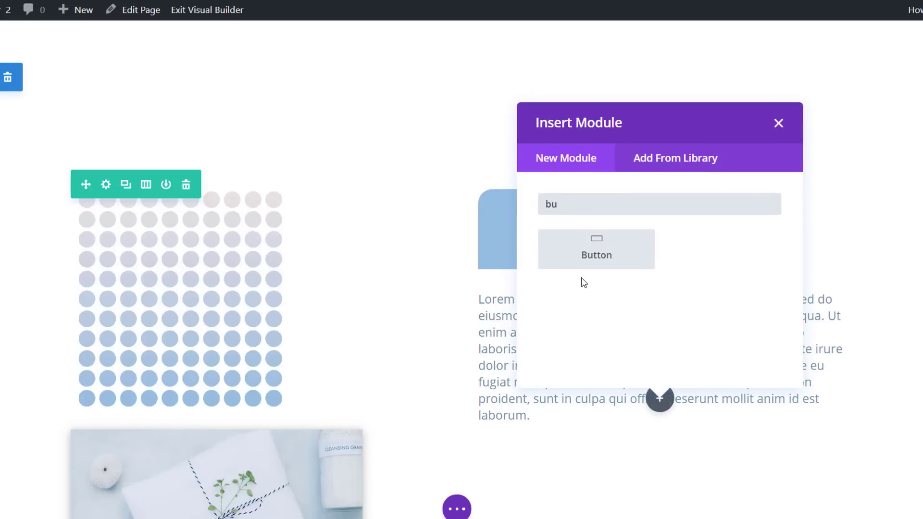
{"action": "left_click", "coordinate": [586, 253]}
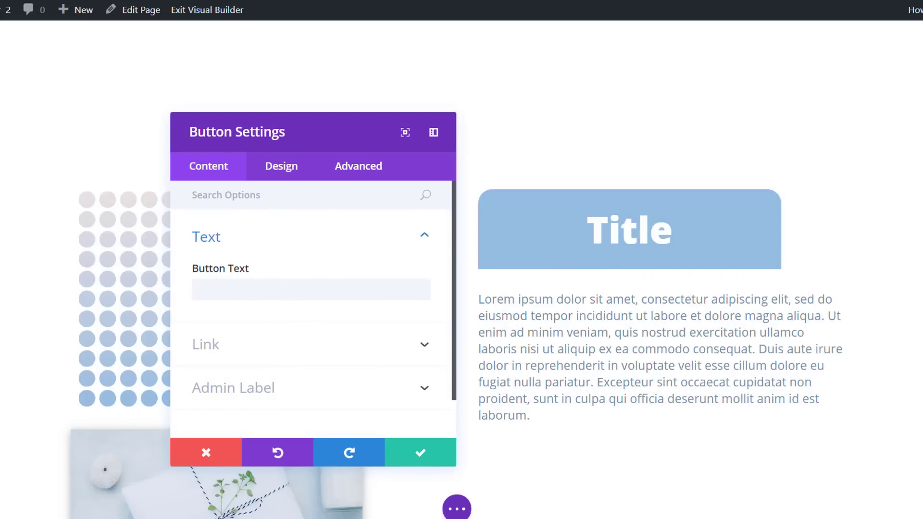
{"action": "left_click", "coordinate": [353, 290]}
{"action": "type", "text": "go"}
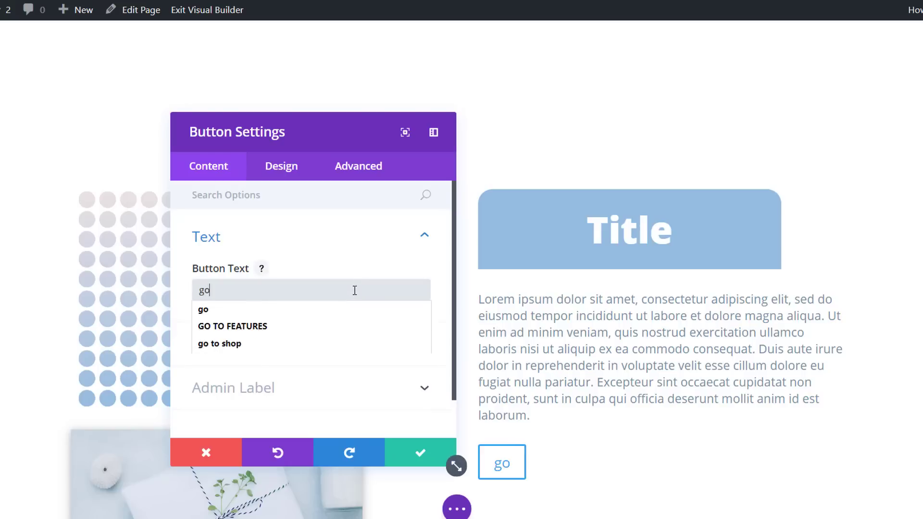
{"action": "type", "text": " to shop"}
Enable custom button styles and set the button text colour to #ebe2e3
{"action": "left_click", "coordinate": [307, 174]}
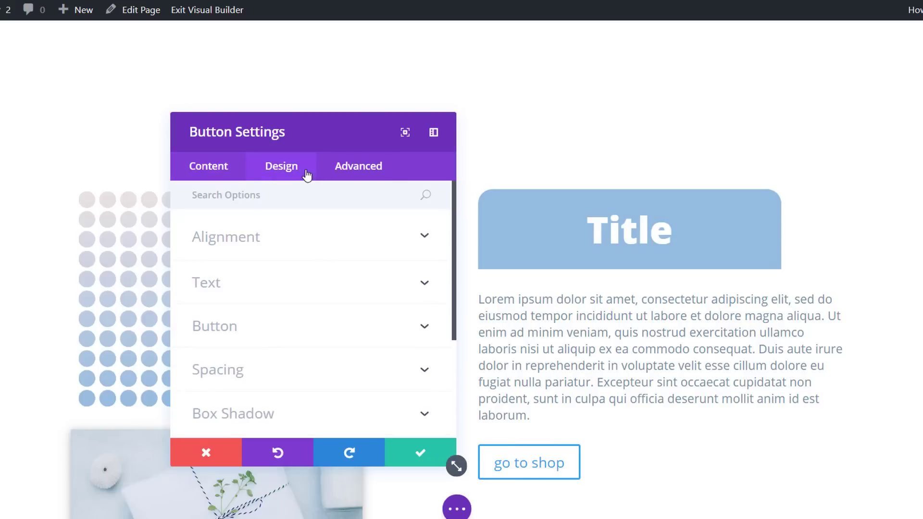
{"action": "left_click", "coordinate": [307, 332]}
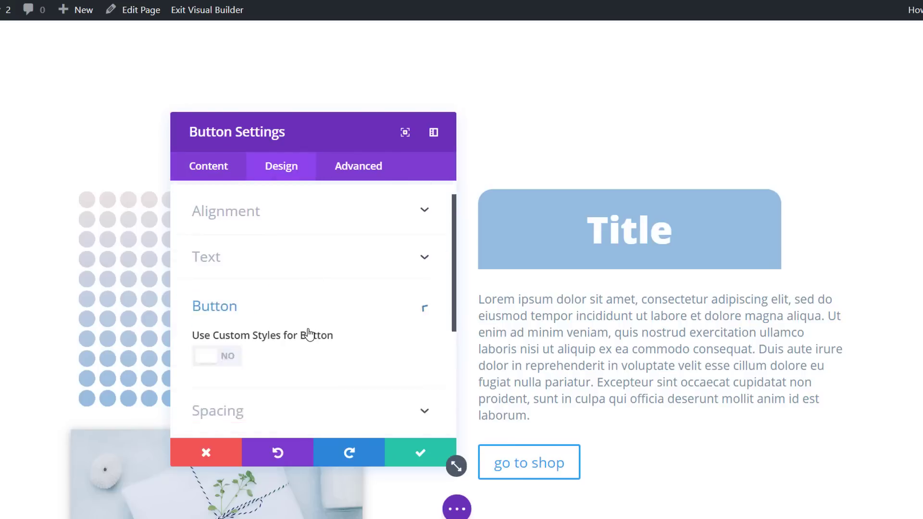
{"action": "left_click", "coordinate": [231, 264]}
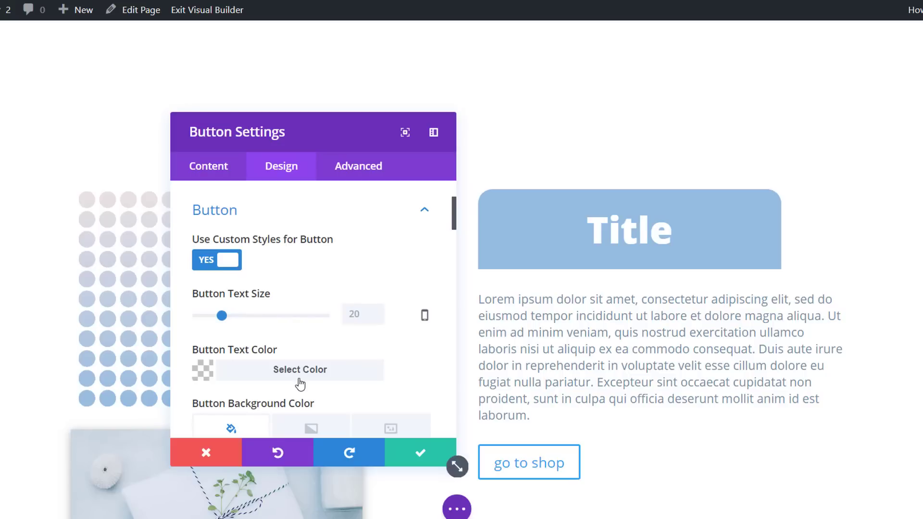
{"action": "left_click", "coordinate": [279, 373]}
{"action": "scroll", "coordinate": [233, 403], "scroll_direction": "down", "scroll_amount": 5}
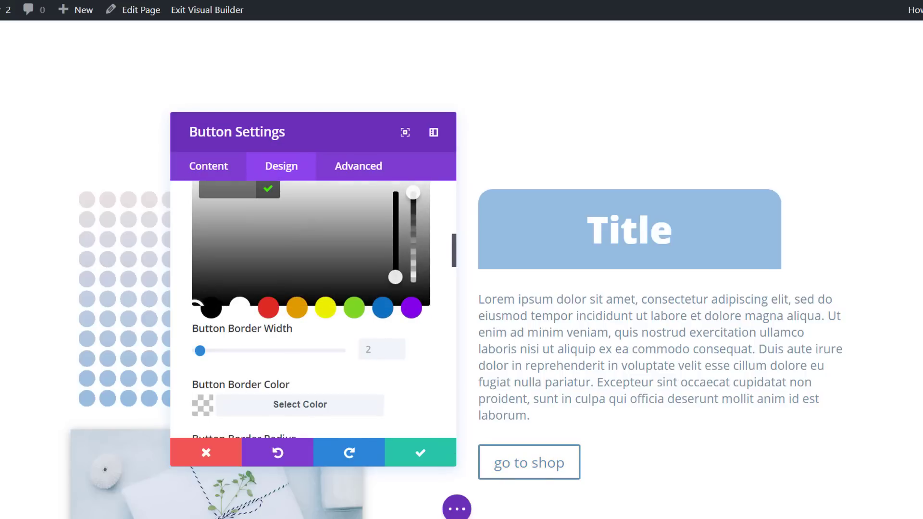
{"action": "type", "text": "#ebe2e3"}
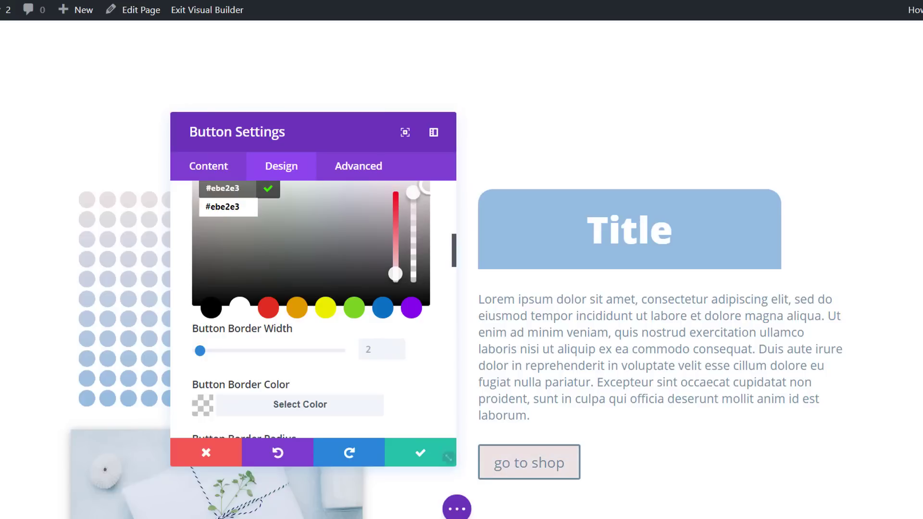
Set the button border width to 0px and make its text bold and uppercase
{"action": "left_click_drag", "start_coordinate": [198, 352], "coordinate": [179, 355]}
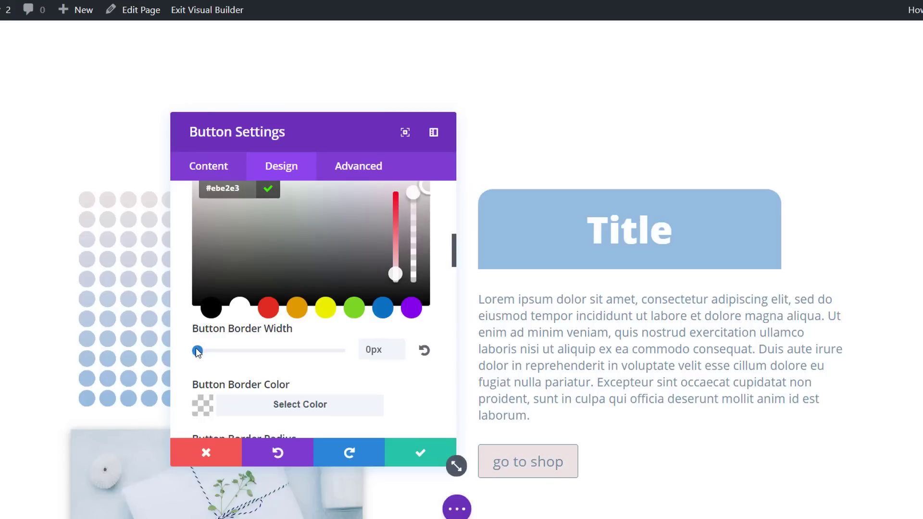
{"action": "scroll", "coordinate": [298, 362], "scroll_direction": "down", "scroll_amount": 5}
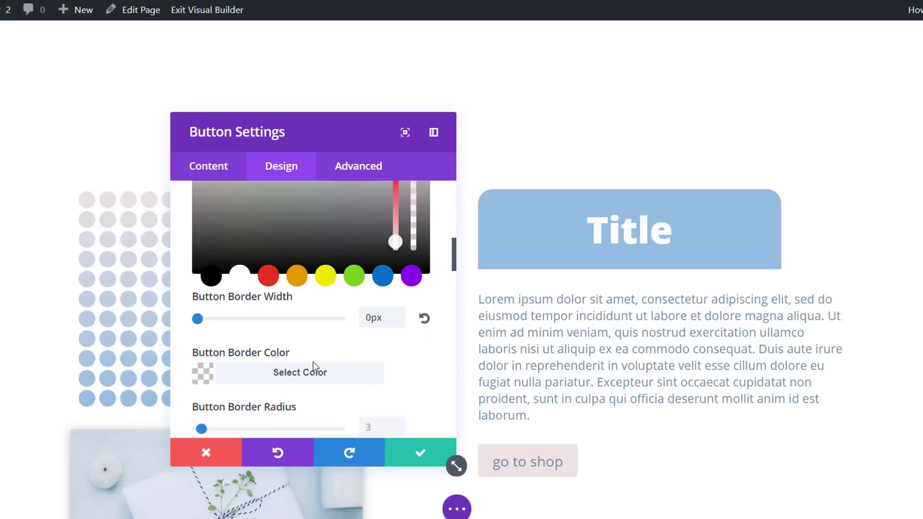
{"action": "scroll", "coordinate": [306, 368], "scroll_direction": "down", "scroll_amount": 2}
{"action": "left_click", "coordinate": [300, 342]}
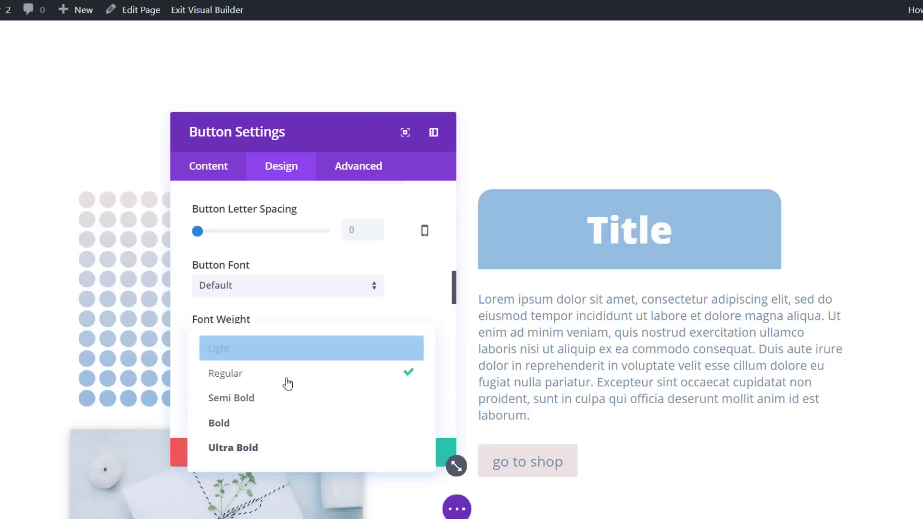
{"action": "left_click", "coordinate": [276, 425]}
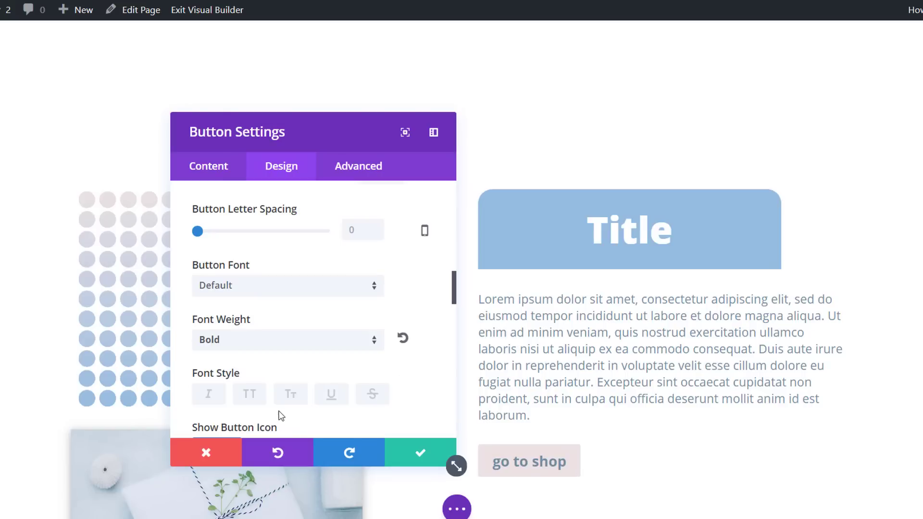
{"action": "left_click", "coordinate": [244, 400]}
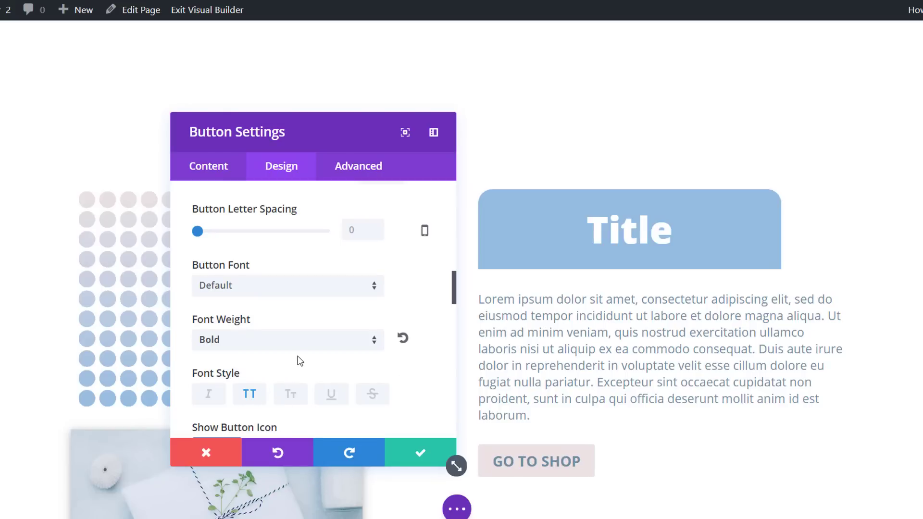
Give the button an arrow-pointer icon, always shown rather than hover-only, placed on the left
{"action": "scroll", "coordinate": [299, 361], "scroll_direction": "down", "scroll_amount": 2}
{"action": "scroll", "coordinate": [300, 361], "scroll_direction": "down", "scroll_amount": 2}
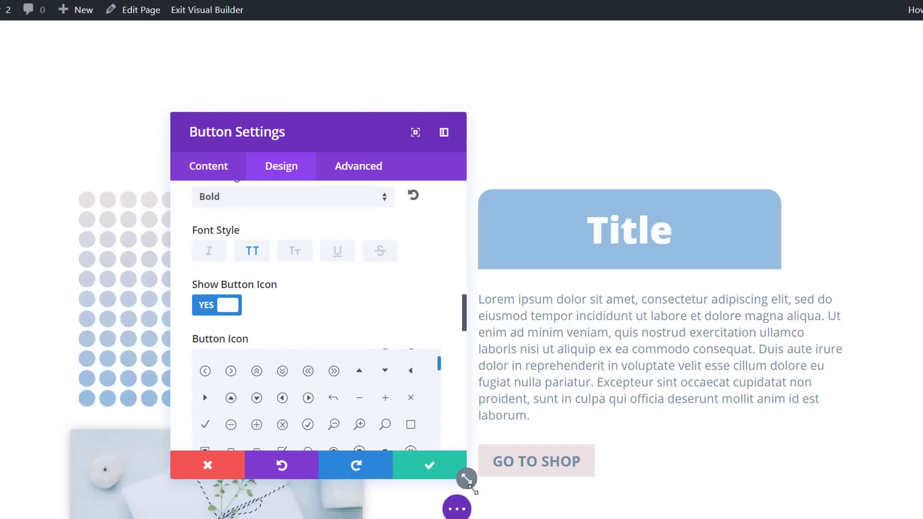
{"action": "scroll", "coordinate": [401, 417], "scroll_direction": "down", "scroll_amount": 5}
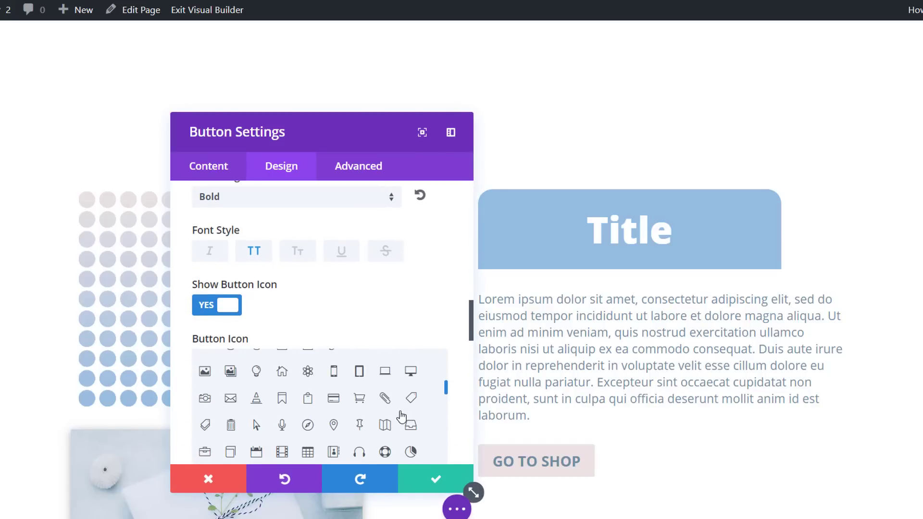
{"action": "left_click", "coordinate": [259, 430]}
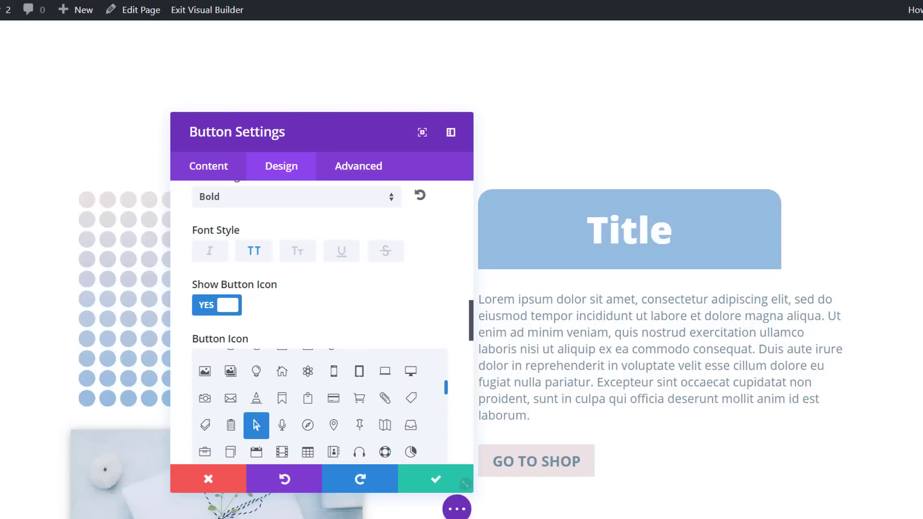
{"action": "scroll", "coordinate": [313, 422], "scroll_direction": "down", "scroll_amount": 3}
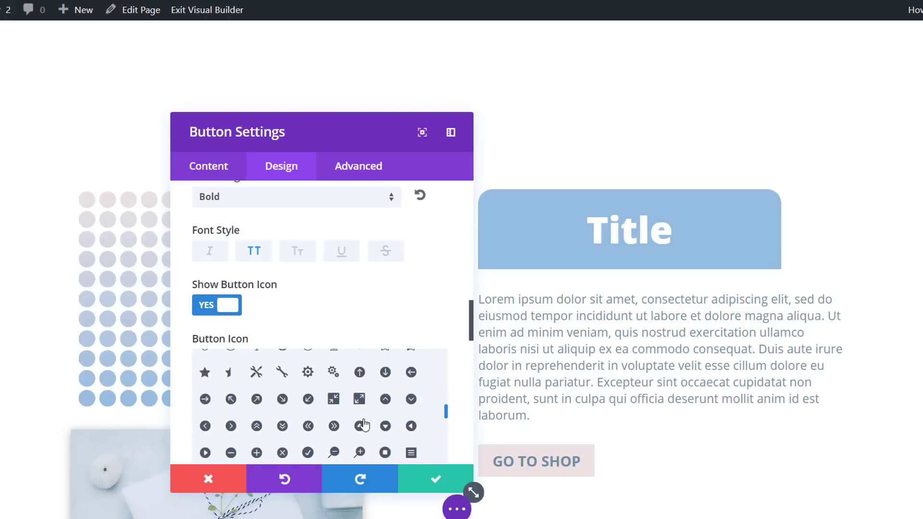
{"action": "scroll", "coordinate": [481, 379], "scroll_direction": "down", "scroll_amount": 3}
{"action": "scroll", "coordinate": [462, 385], "scroll_direction": "down", "scroll_amount": 3}
{"action": "scroll", "coordinate": [455, 381], "scroll_direction": "down", "scroll_amount": 2}
{"action": "left_click", "coordinate": [222, 419]}
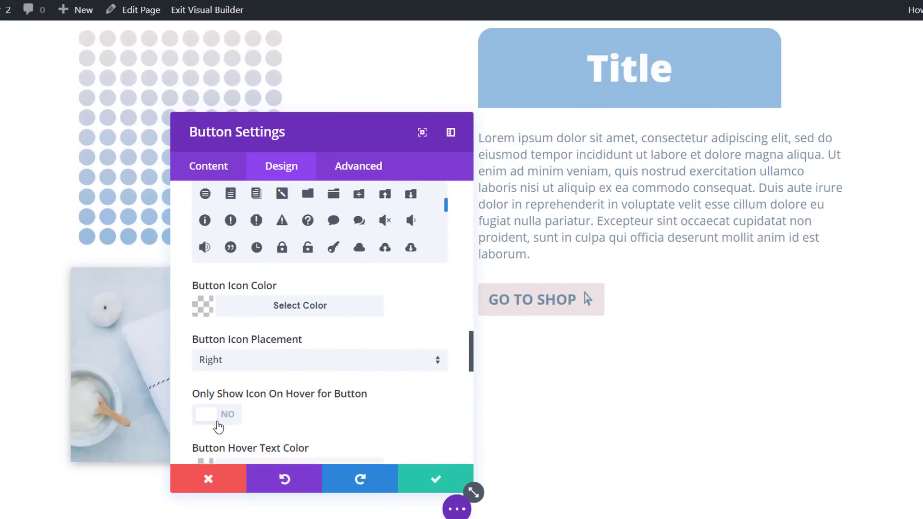
{"action": "left_click", "coordinate": [316, 368]}
{"action": "left_click", "coordinate": [303, 399]}
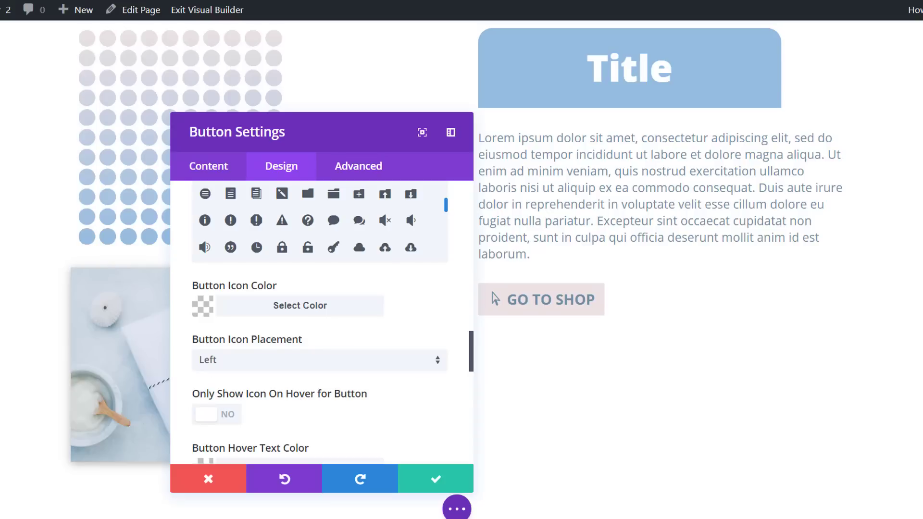
{"action": "scroll", "coordinate": [290, 377], "scroll_direction": "down", "scroll_amount": 10}
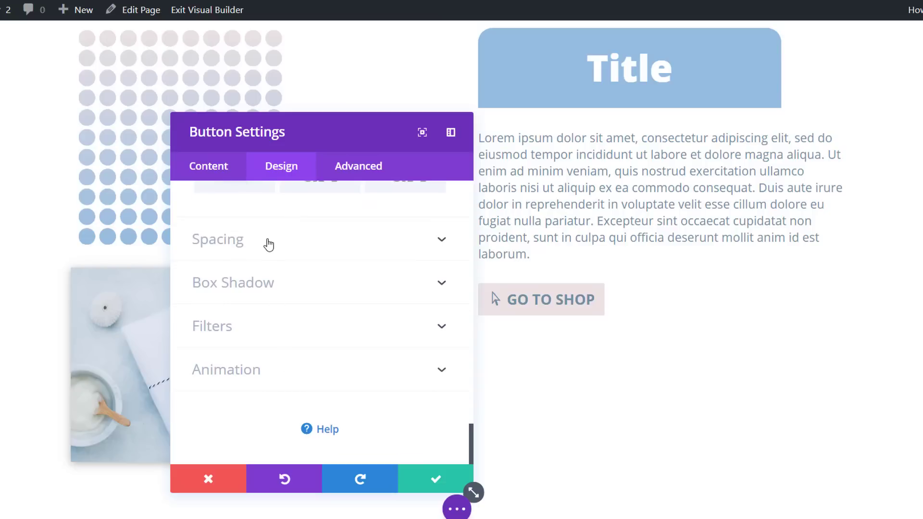
Give the GO TO SHOP button 30px right and 50 left custom padding, then save
{"action": "left_click", "coordinate": [269, 250]}
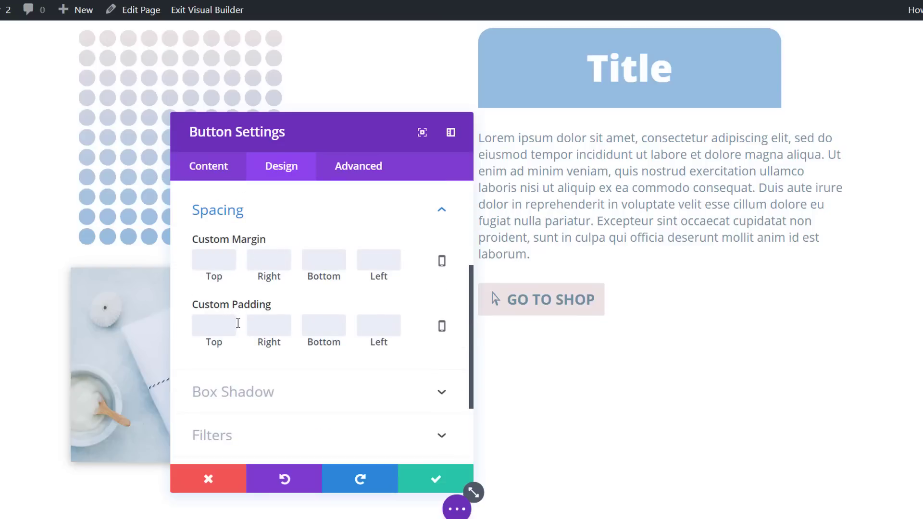
{"action": "left_click", "coordinate": [267, 331]}
{"action": "type", "text": "30"}
{"action": "left_click", "coordinate": [377, 320]}
{"action": "type", "text": "50"}
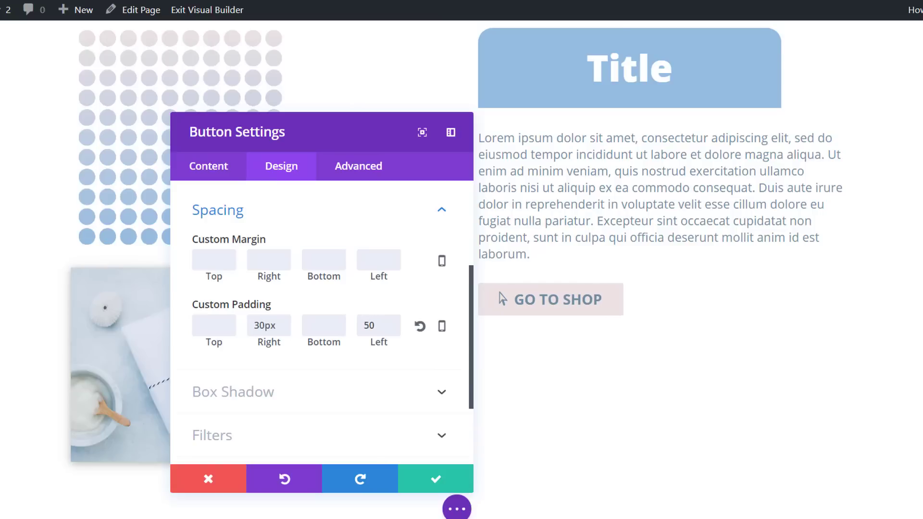
{"action": "left_click", "coordinate": [435, 479]}
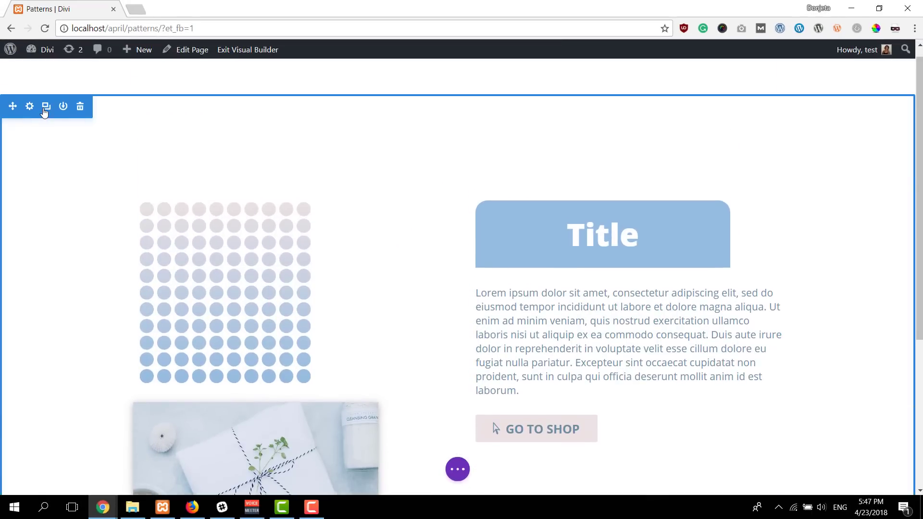
Duplicate the whole section, then open the dot-pattern image's module settings
{"action": "left_click", "coordinate": [46, 108]}
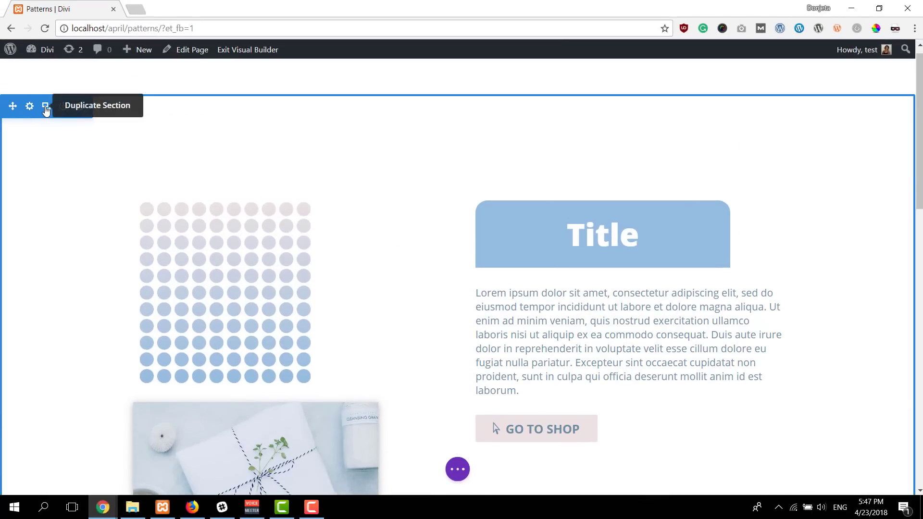
{"action": "scroll", "coordinate": [422, 221], "scroll_direction": "down", "scroll_amount": 5}
{"action": "scroll", "coordinate": [423, 221], "scroll_direction": "down", "scroll_amount": 11}
{"action": "scroll", "coordinate": [415, 299], "scroll_direction": "up", "scroll_amount": 5}
{"action": "scroll", "coordinate": [380, 336], "scroll_direction": "down", "scroll_amount": 1}
{"action": "scroll", "coordinate": [335, 388], "scroll_direction": "down", "scroll_amount": 7}
{"action": "scroll", "coordinate": [335, 388], "scroll_direction": "up", "scroll_amount": 5}
{"action": "scroll", "coordinate": [335, 389], "scroll_direction": "up", "scroll_amount": 1}
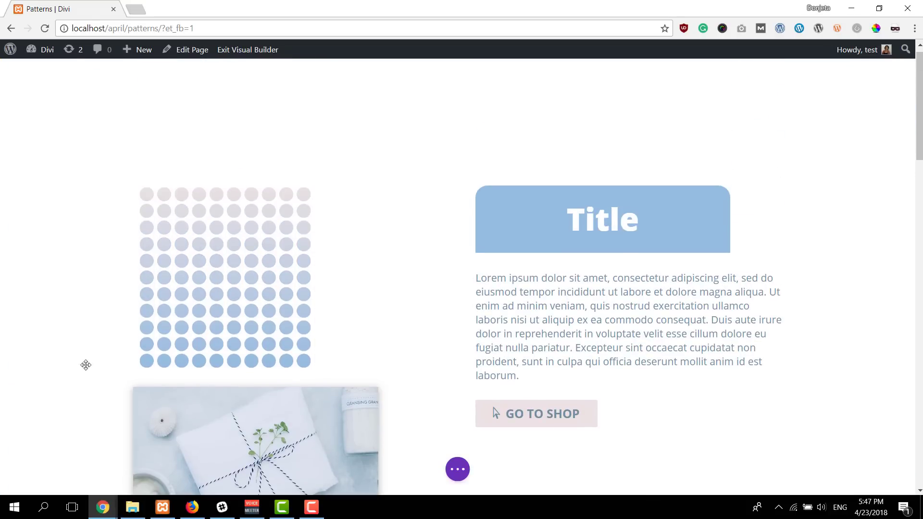
{"action": "left_click", "coordinate": [206, 215]}
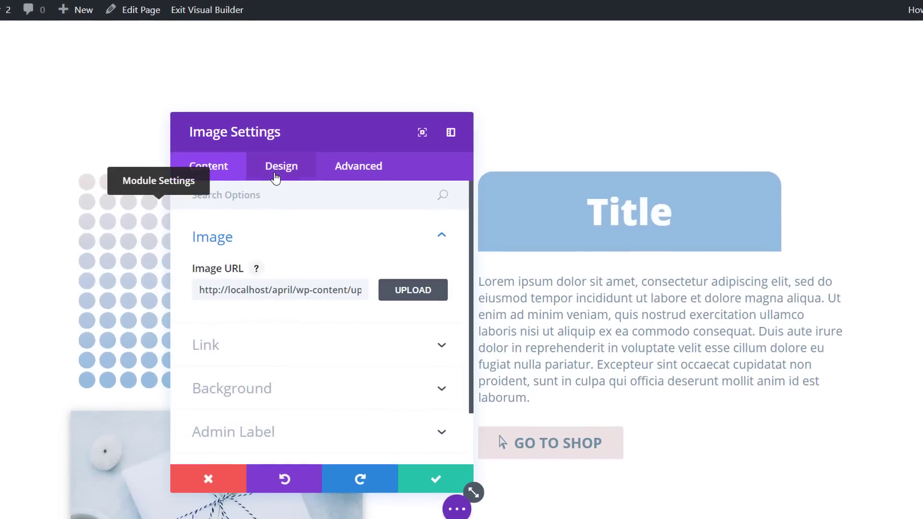
Give the dot-pattern image a 250px left margin on desktop and tablet, then save
{"action": "left_click", "coordinate": [278, 174]}
{"action": "left_click", "coordinate": [306, 334]}
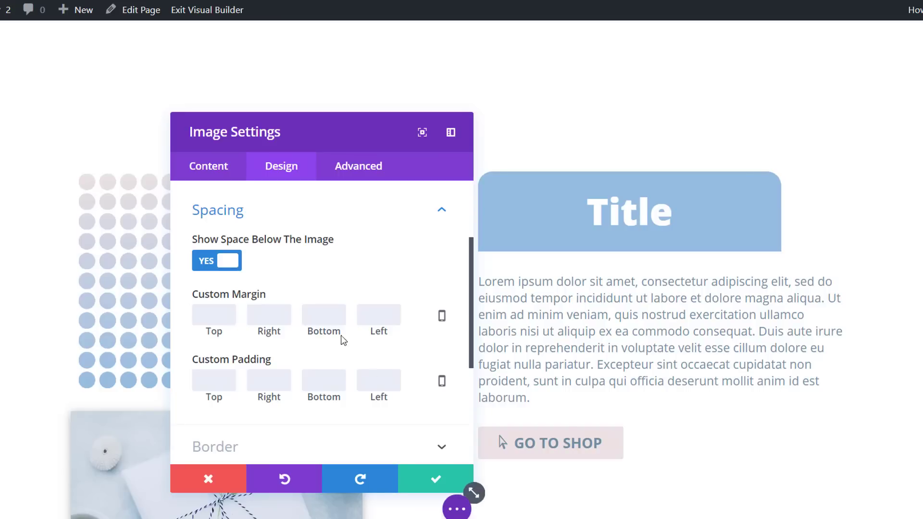
{"action": "left_click", "coordinate": [441, 315]}
{"action": "type", "text": "250"}
{"action": "left_click", "coordinate": [287, 325]}
{"action": "left_click", "coordinate": [364, 360]}
{"action": "type", "text": "250"}
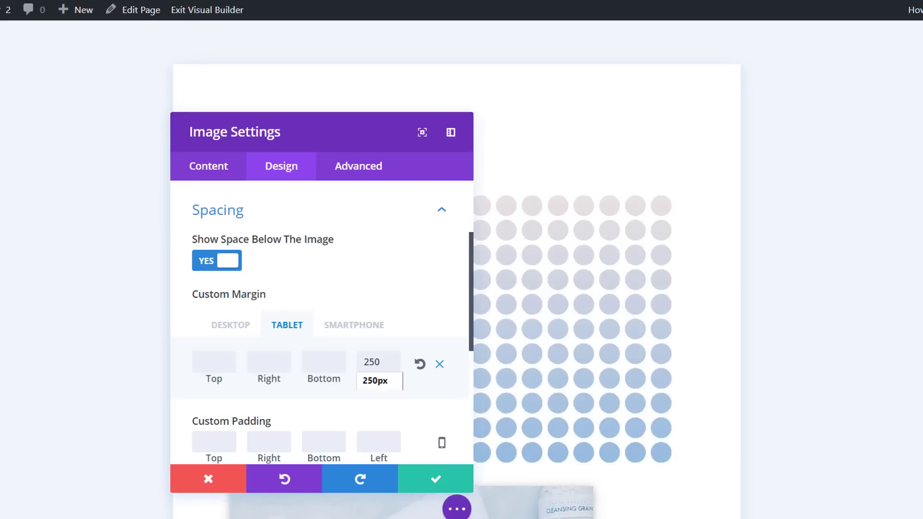
{"action": "left_click", "coordinate": [461, 480]}
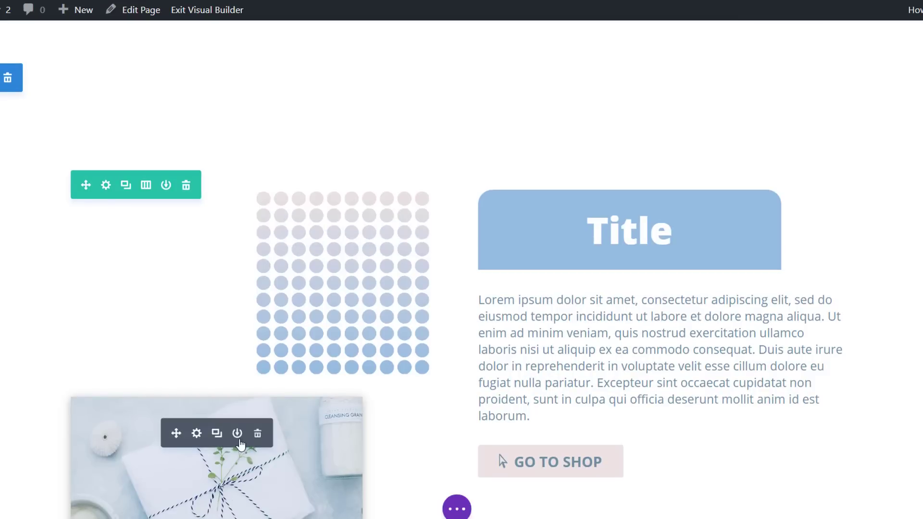
Give the photo responsive top margins of -240px on desktop and -220px on tablet
{"action": "left_click", "coordinate": [205, 437]}
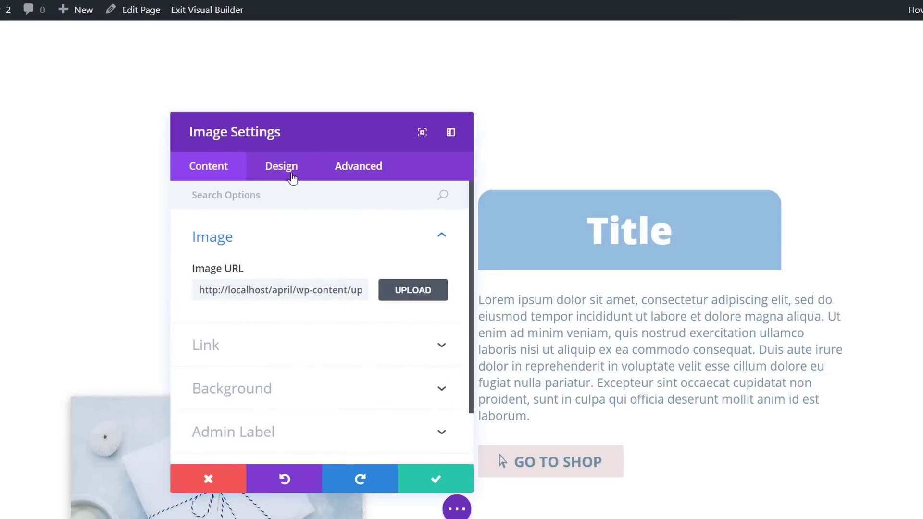
{"action": "left_click", "coordinate": [312, 163]}
{"action": "left_click_drag", "start_coordinate": [327, 132], "coordinate": [614, 134]}
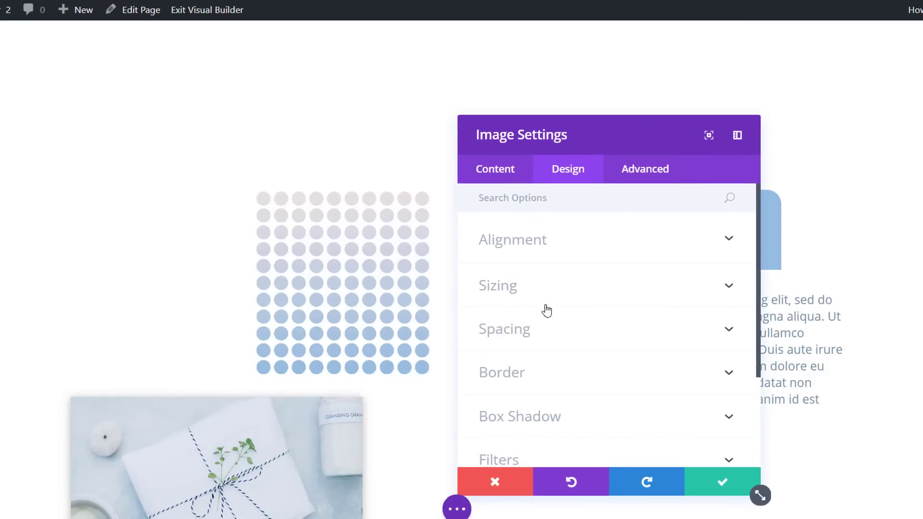
{"action": "left_click", "coordinate": [569, 332]}
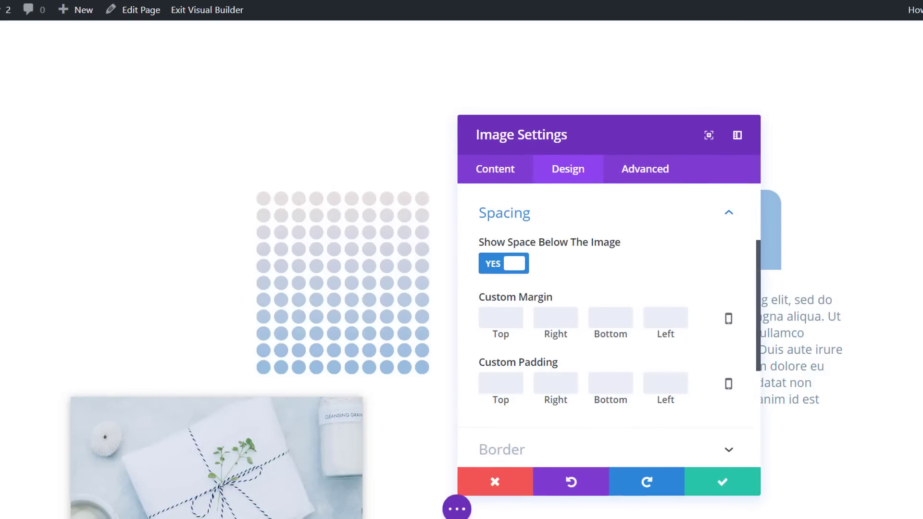
{"action": "left_click", "coordinate": [727, 320]}
{"action": "left_click", "coordinate": [501, 364]}
{"action": "type", "text": "-240"}
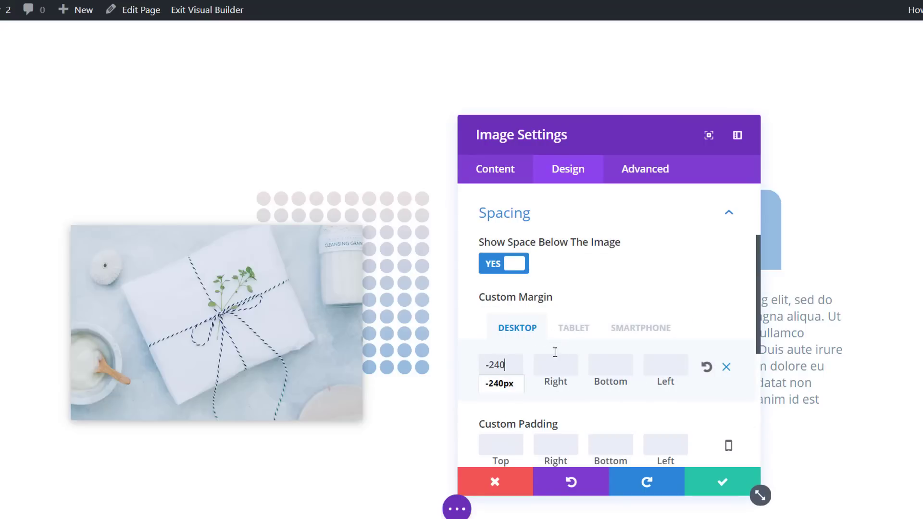
{"action": "left_click", "coordinate": [583, 329]}
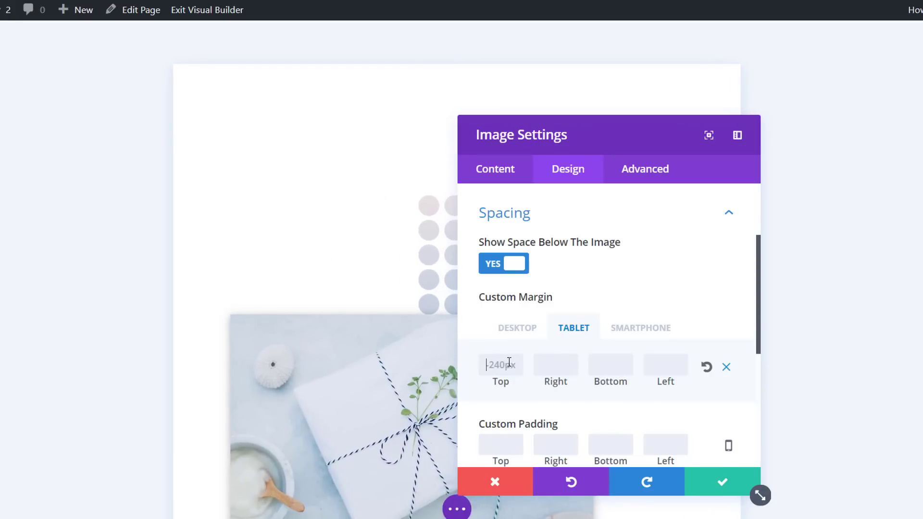
{"action": "type", "text": "-220"}
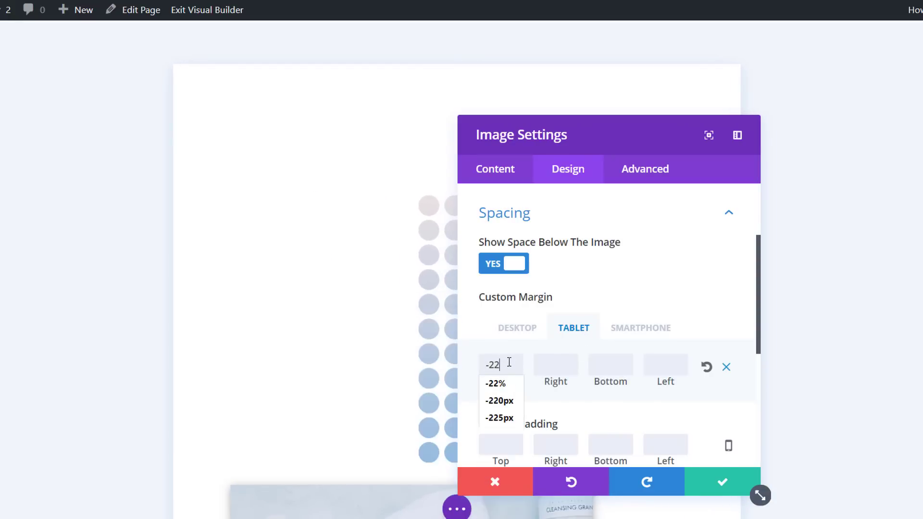
Set the photo's smartphone top margin to -100 and save the image settings
{"action": "left_click", "coordinate": [633, 327]}
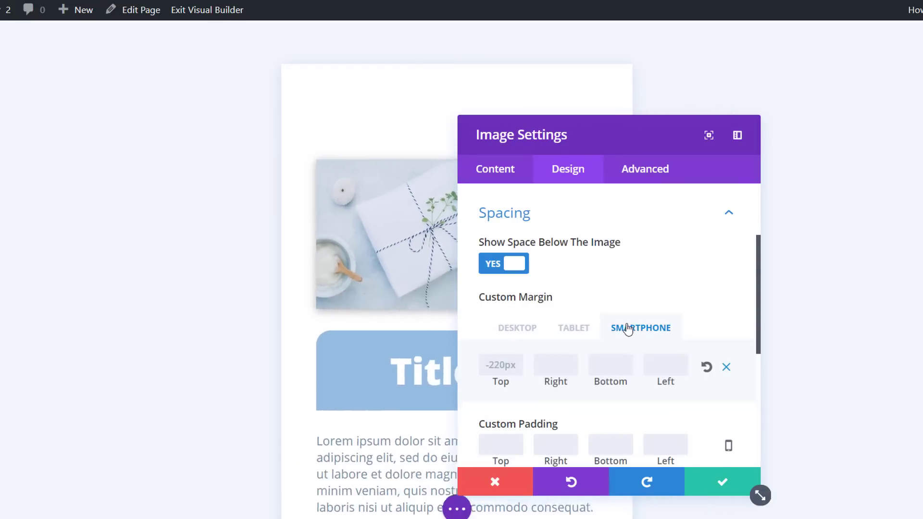
{"action": "left_click", "coordinate": [505, 363]}
{"action": "type", "text": "-"}
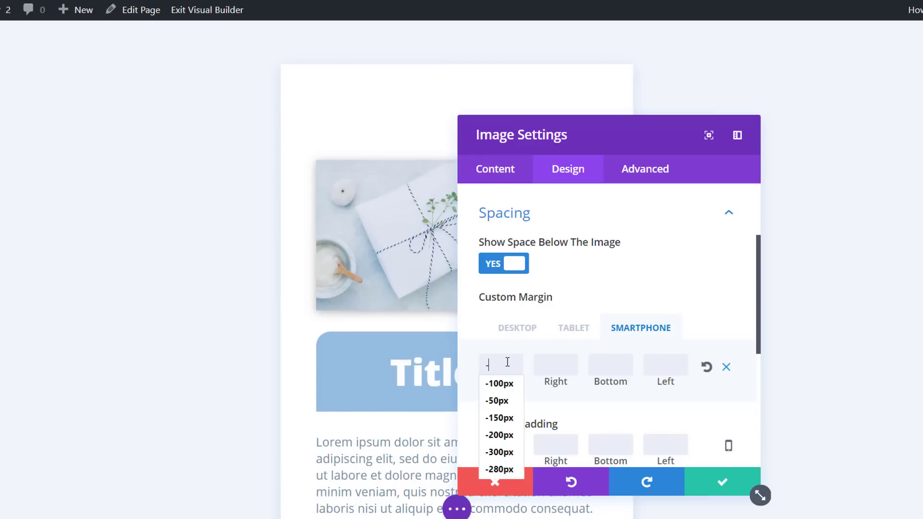
{"action": "type", "text": "100"}
{"action": "key", "text": "ctrl+plus"}
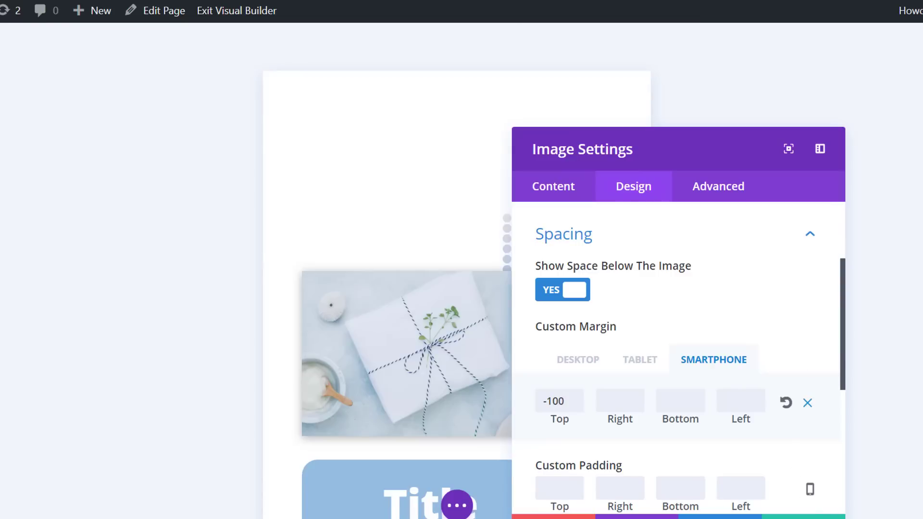
{"action": "left_click", "coordinate": [795, 516]}
Give the dot pattern responsive desktop margins of 200px top and 330px left
{"action": "scroll", "coordinate": [273, 314], "scroll_direction": "down", "scroll_amount": 5}
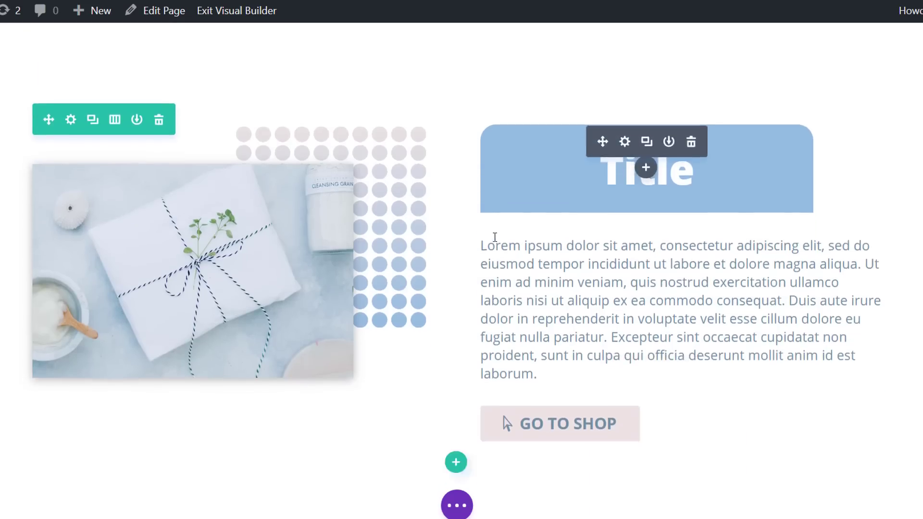
{"action": "scroll", "coordinate": [23, 329], "scroll_direction": "up", "scroll_amount": 2}
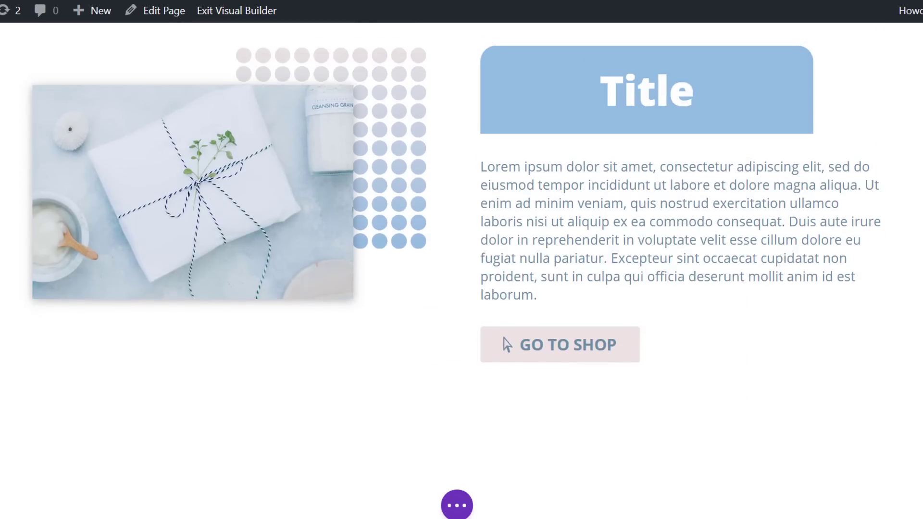
{"action": "scroll", "coordinate": [443, 305], "scroll_direction": "down", "scroll_amount": 10}
{"action": "scroll", "coordinate": [236, 368], "scroll_direction": "down", "scroll_amount": 3}
{"action": "left_click", "coordinate": [130, 109]}
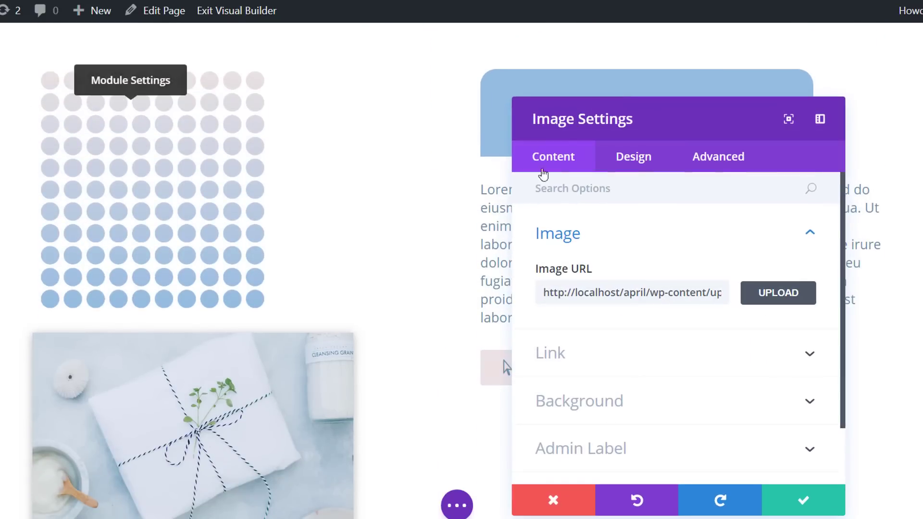
{"action": "left_click", "coordinate": [623, 159]}
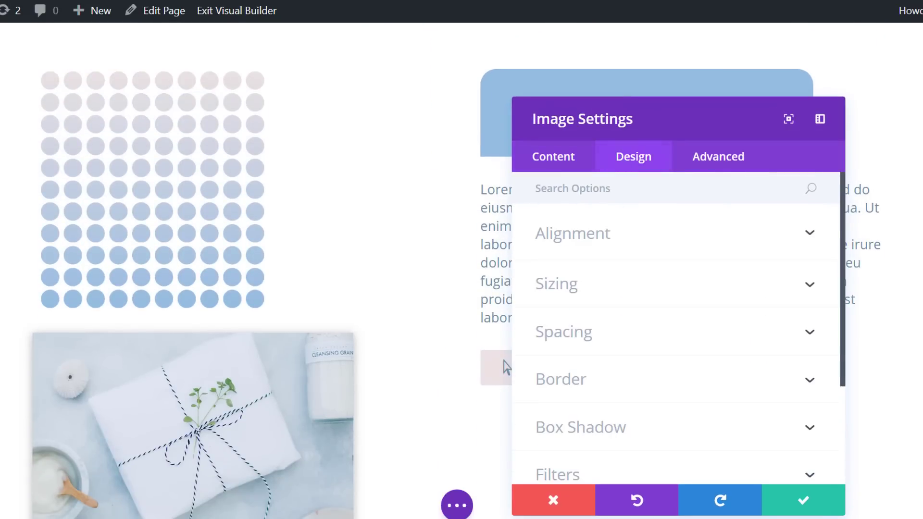
{"action": "left_click", "coordinate": [627, 342]}
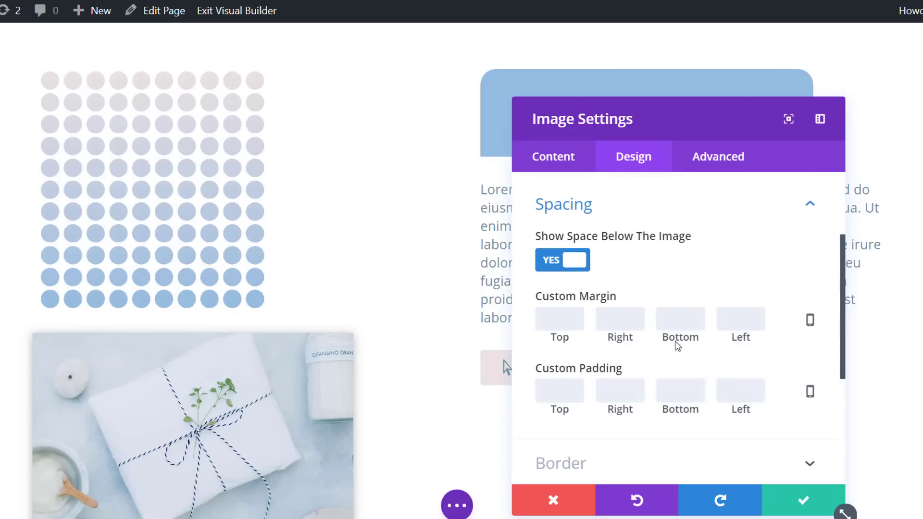
{"action": "left_click", "coordinate": [809, 324]}
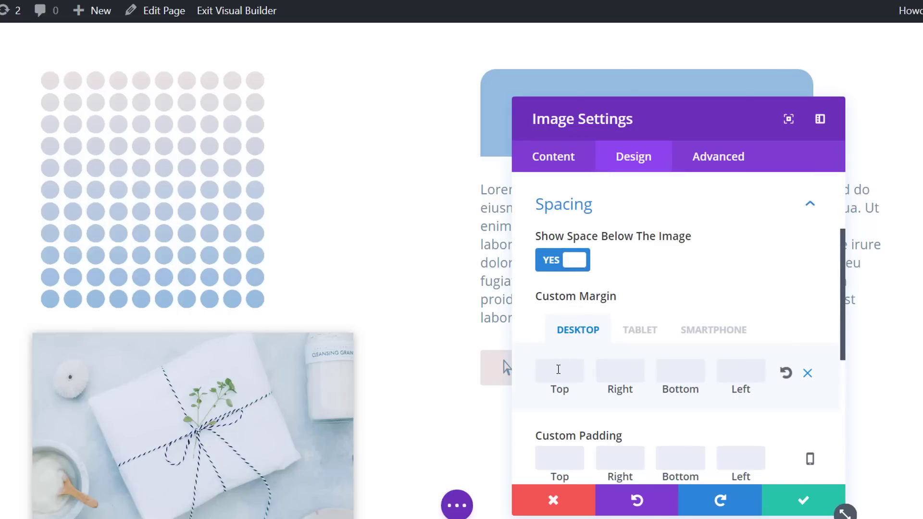
{"action": "type", "text": "200"}
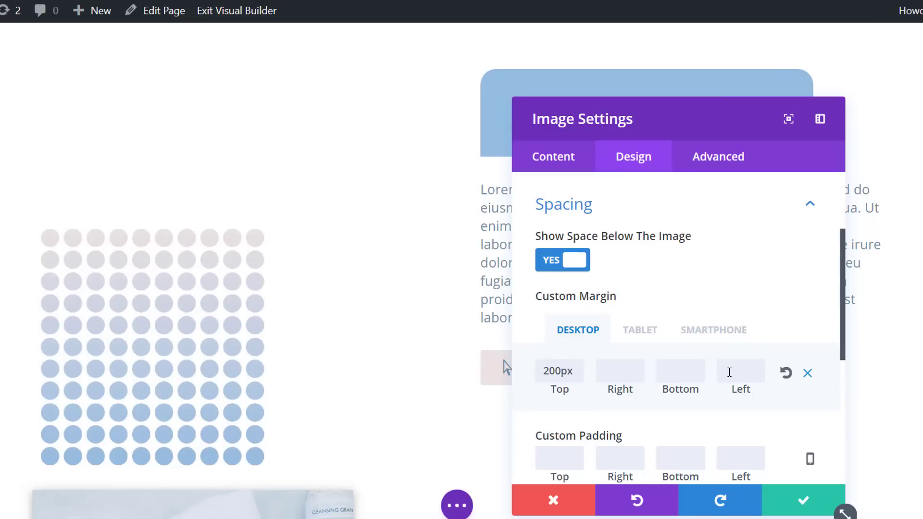
{"action": "type", "text": "330"}
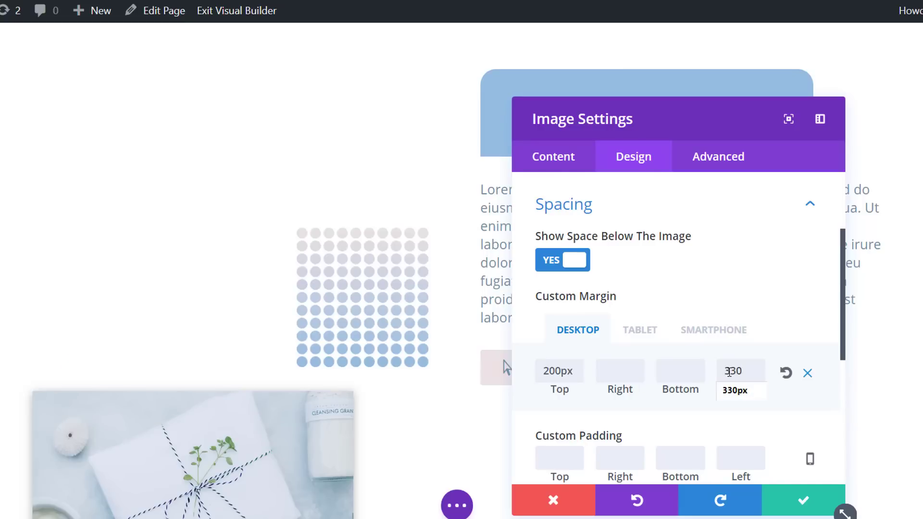
Set the dot pattern's tablet margins to 0px top, 330px left and its smartphone left margin to 200px, then save
{"action": "left_click", "coordinate": [629, 330]}
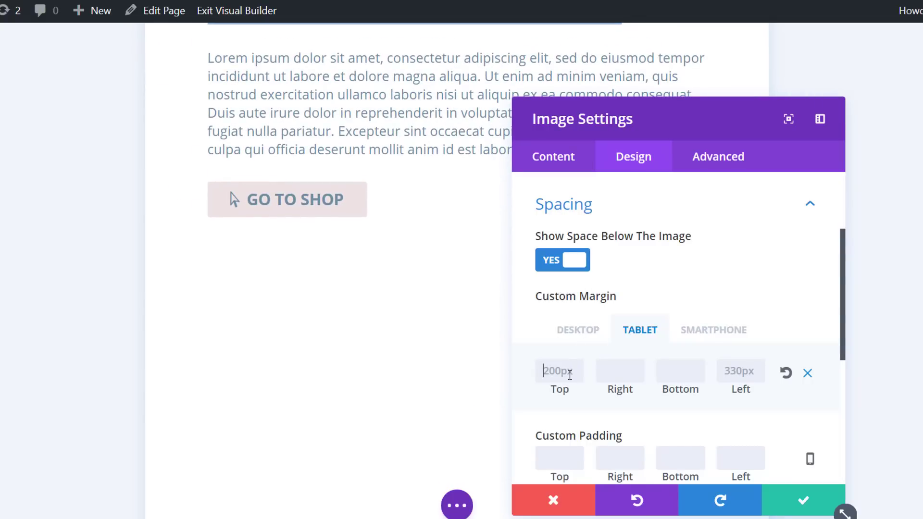
{"action": "type", "text": "0"}
{"action": "left_click", "coordinate": [725, 370]}
{"action": "type", "text": "3"}
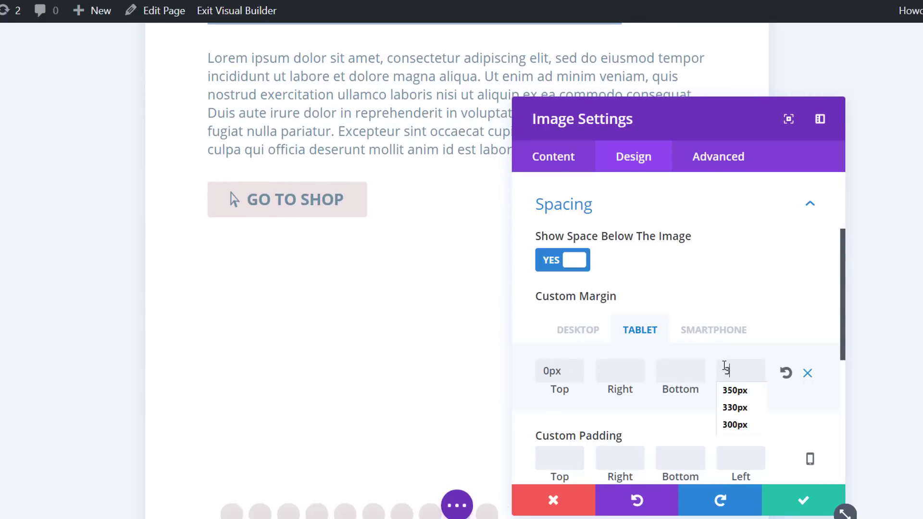
{"action": "type", "text": "30"}
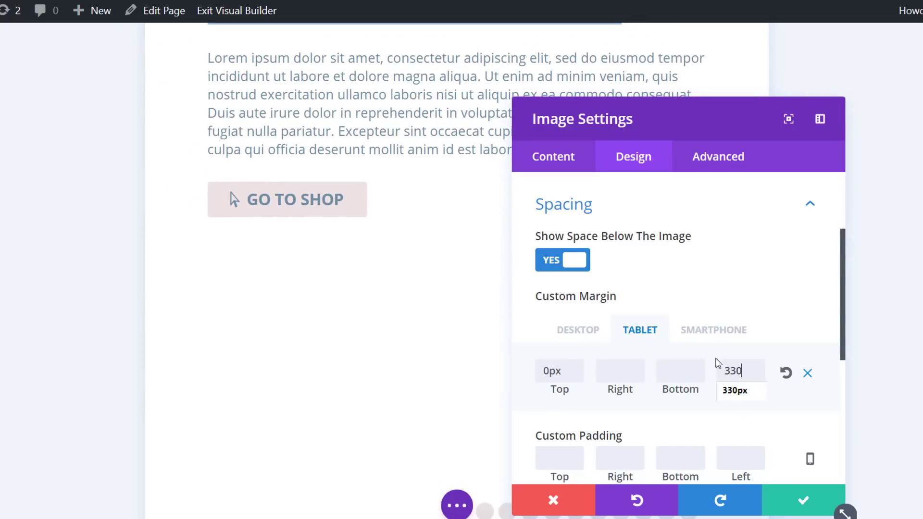
{"action": "left_click", "coordinate": [703, 331]}
{"action": "left_click", "coordinate": [739, 371]}
{"action": "type", "text": "200"}
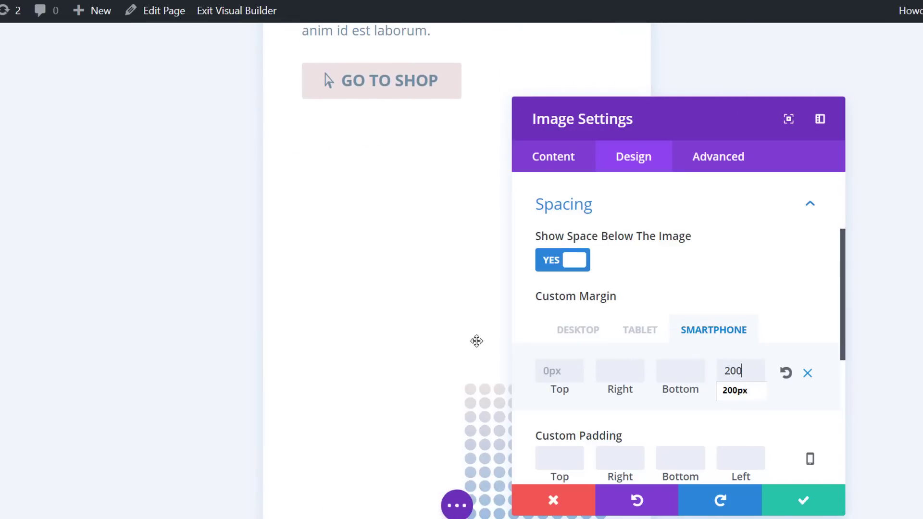
{"action": "left_click", "coordinate": [579, 332]}
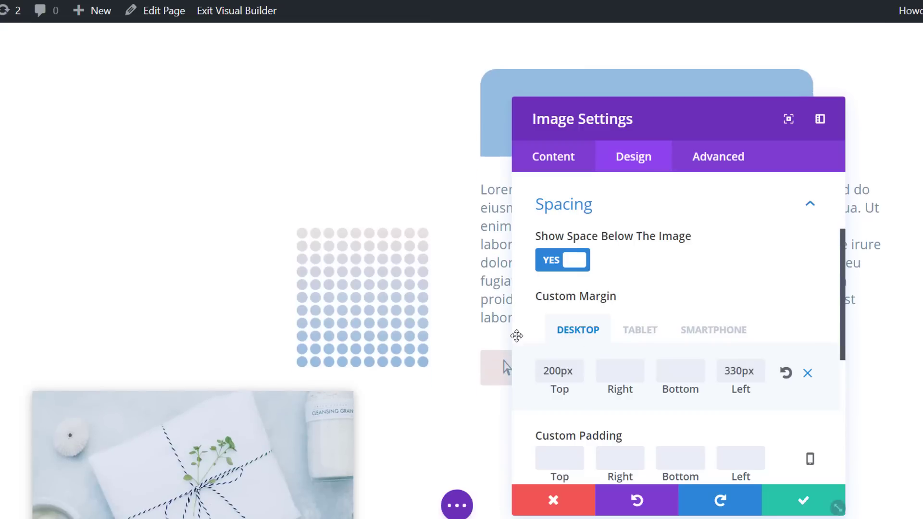
{"action": "left_click", "coordinate": [785, 503]}
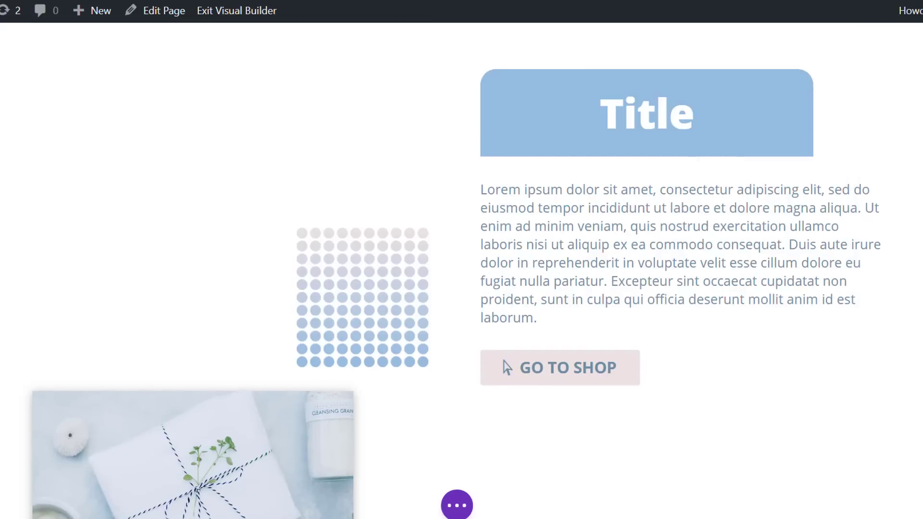
Open the photo's Design spacing settings
{"action": "left_click", "coordinate": [171, 428]}
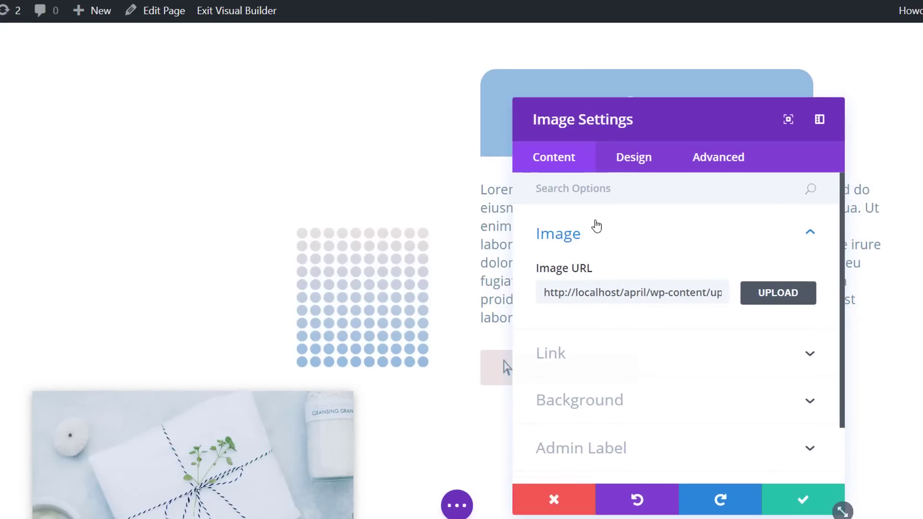
{"action": "left_click", "coordinate": [620, 159]}
{"action": "left_click", "coordinate": [632, 336]}
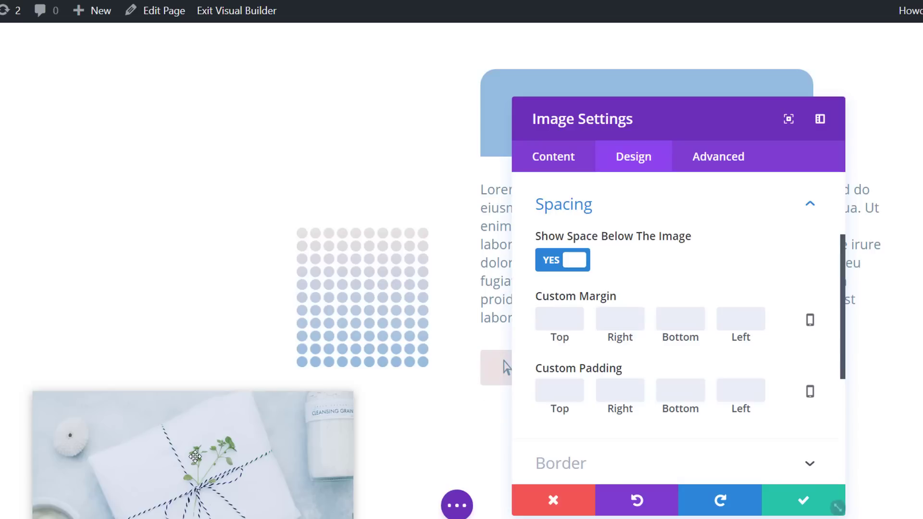
Set the photo's top margin to -450px desktop, -400px tablet and -300px smartphone, then save
{"action": "left_click", "coordinate": [809, 319]}
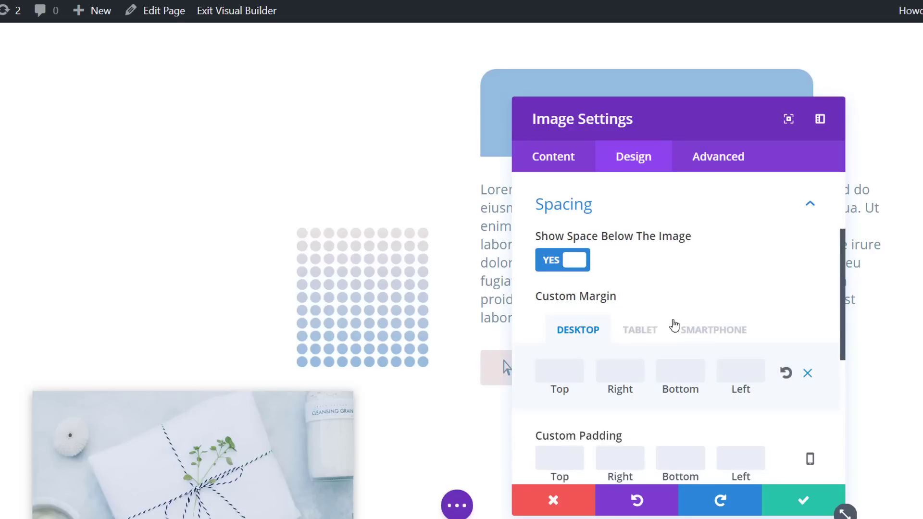
{"action": "type", "text": "-450"}
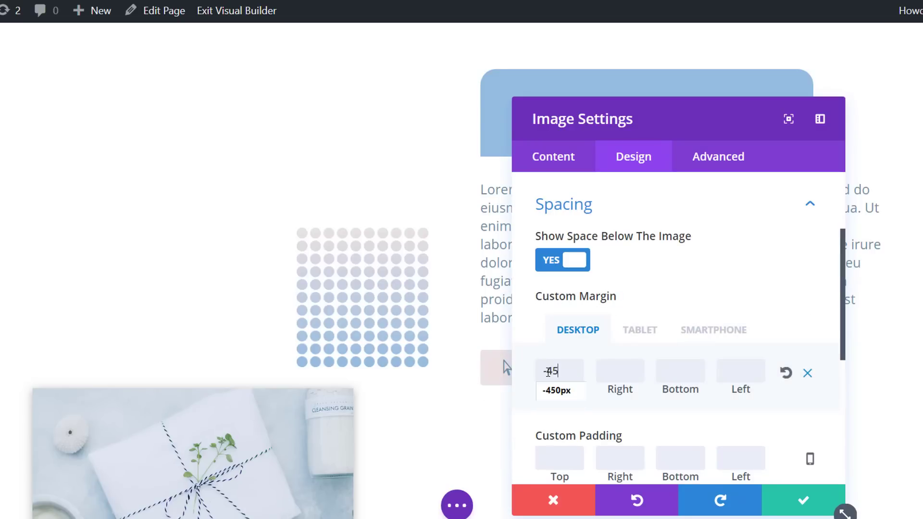
{"action": "left_click", "coordinate": [640, 331]}
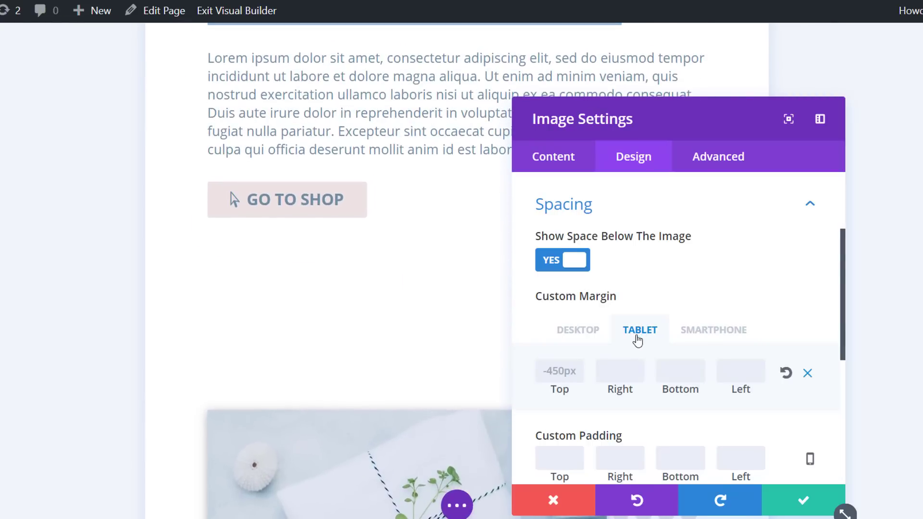
{"action": "type", "text": "-400"}
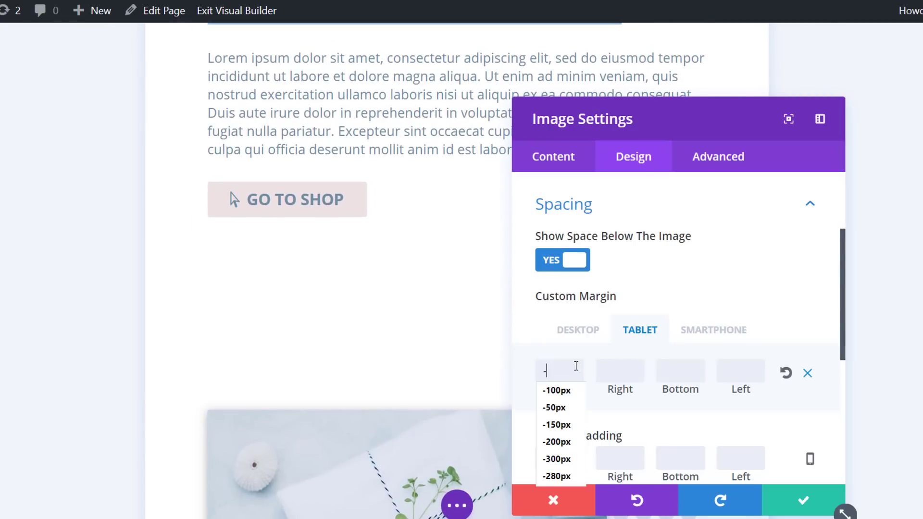
{"action": "left_click", "coordinate": [720, 330]}
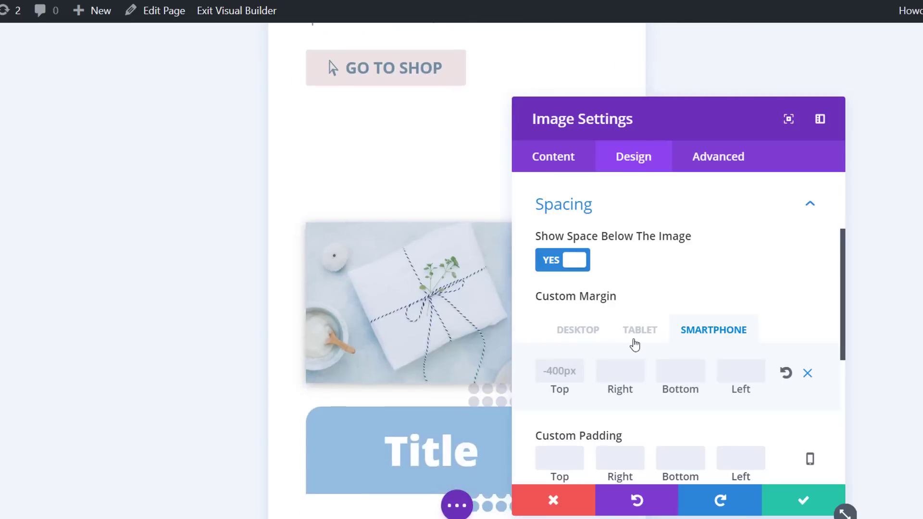
{"action": "left_click", "coordinate": [574, 367]}
{"action": "type", "text": "-300"}
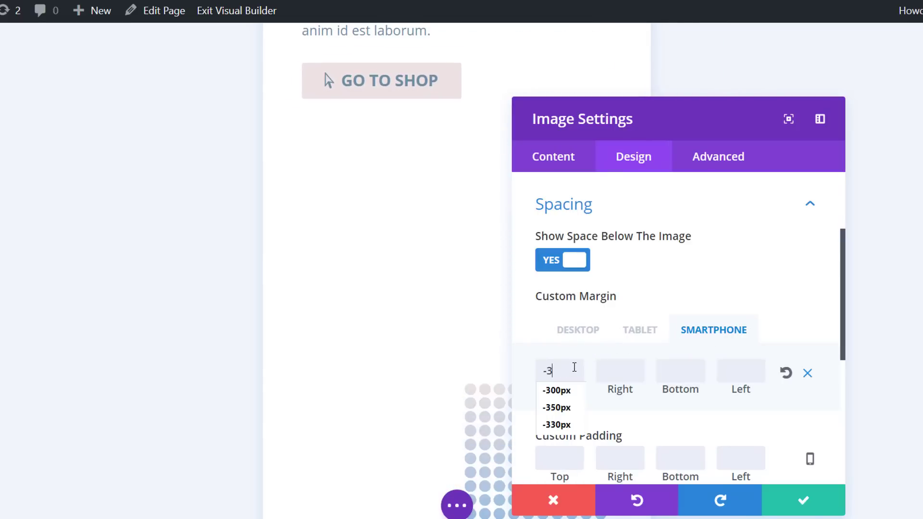
{"action": "left_click", "coordinate": [788, 502]}
{"action": "key", "text": "ctrl+minus"}
{"action": "scroll", "coordinate": [830, 366], "scroll_direction": "up", "scroll_amount": 3}
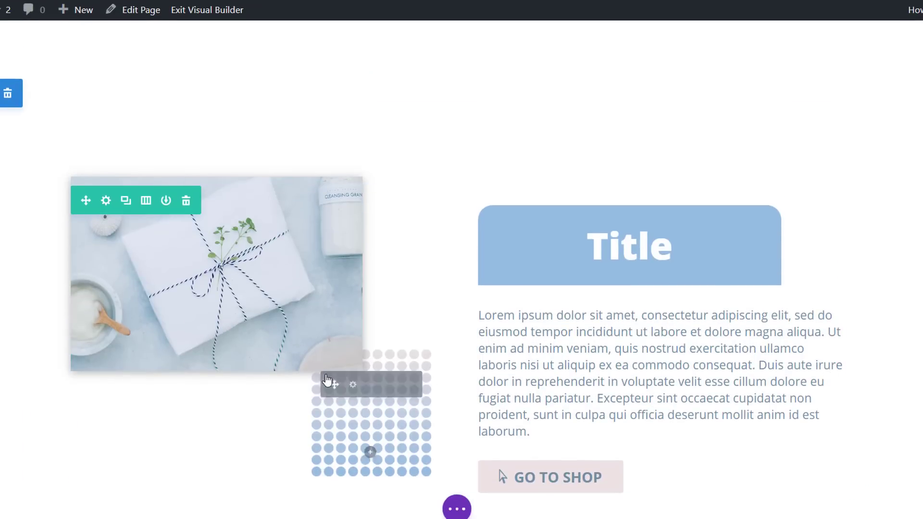
Replace the dot pattern image with the diamond-shaped dot pattern and save
{"action": "left_click", "coordinate": [352, 388]}
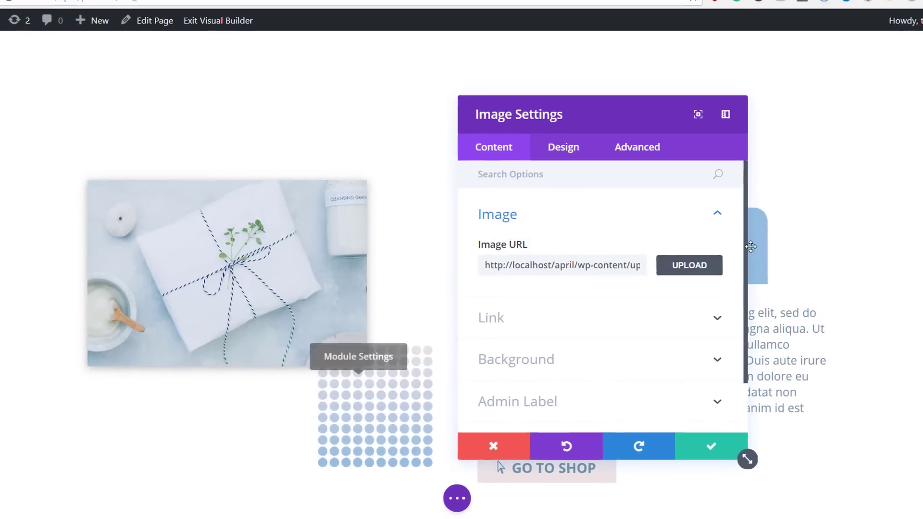
{"action": "left_click", "coordinate": [699, 264]}
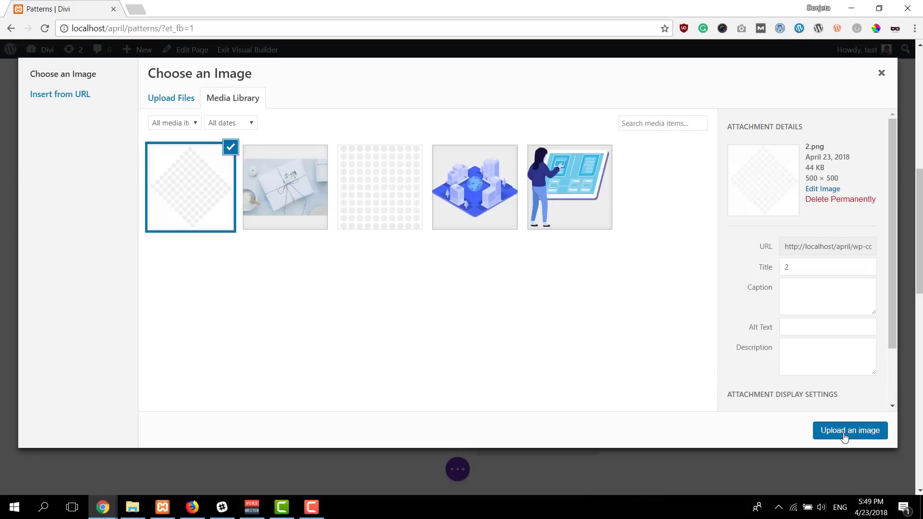
{"action": "left_click", "coordinate": [844, 433]}
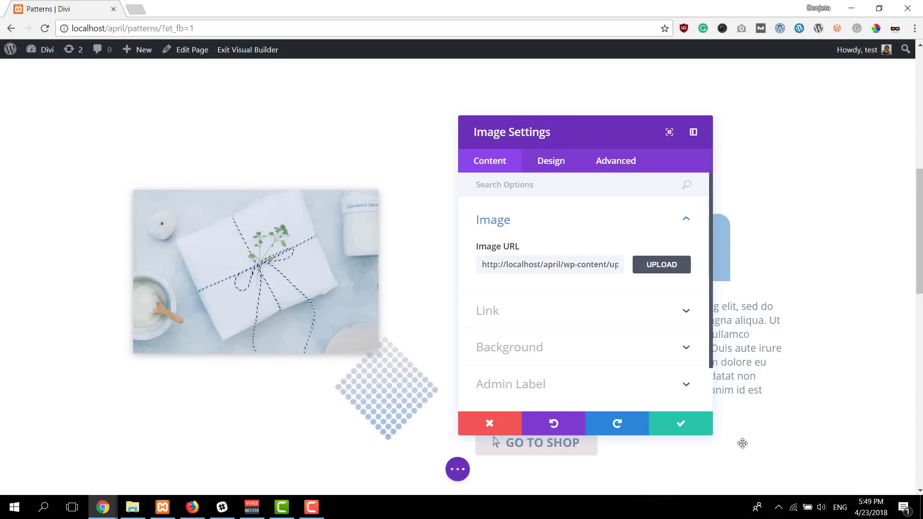
{"action": "left_click", "coordinate": [680, 430]}
Change the photo's desktop top margin to -400px and save
{"action": "left_click", "coordinate": [239, 226]}
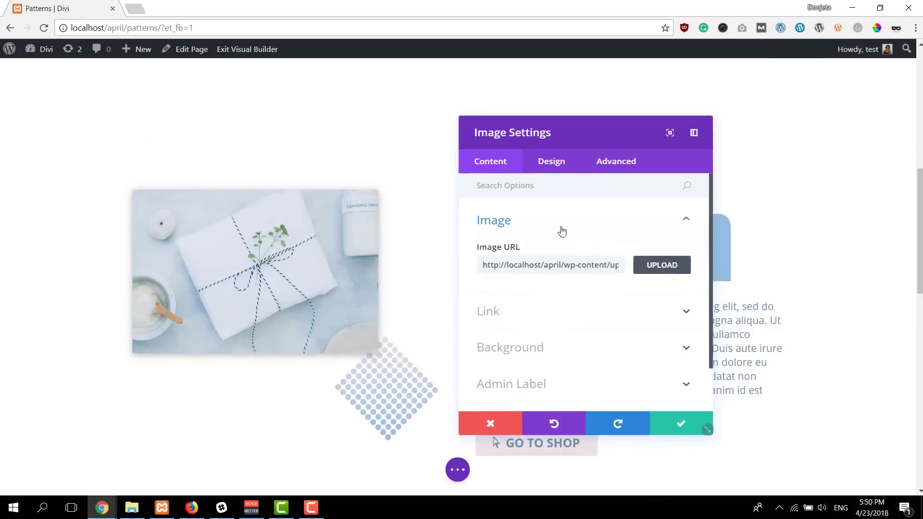
{"action": "left_click", "coordinate": [553, 156]}
{"action": "left_click", "coordinate": [531, 309]}
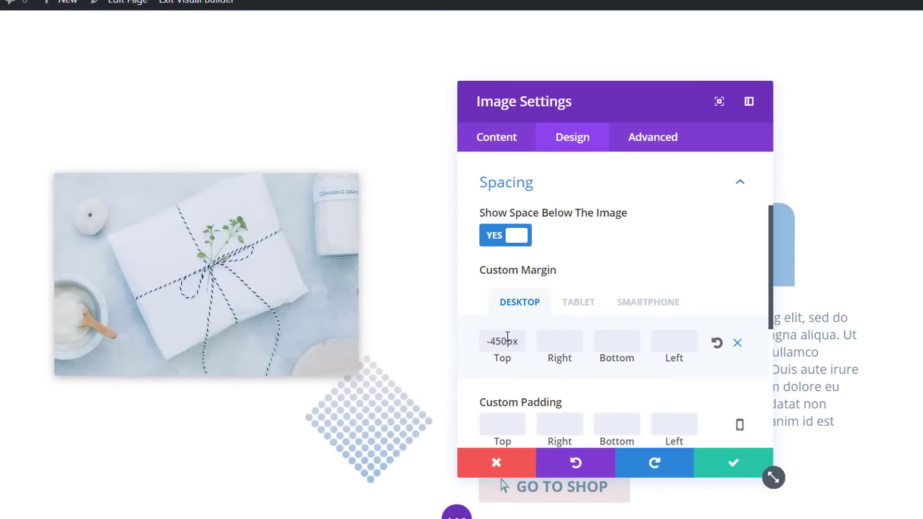
{"action": "key", "text": "BackSpace"}
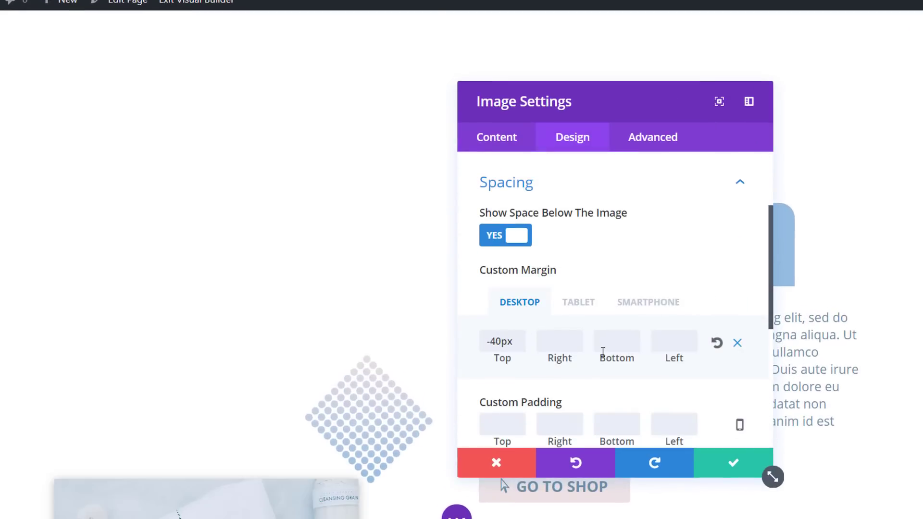
{"action": "type", "text": "3"}
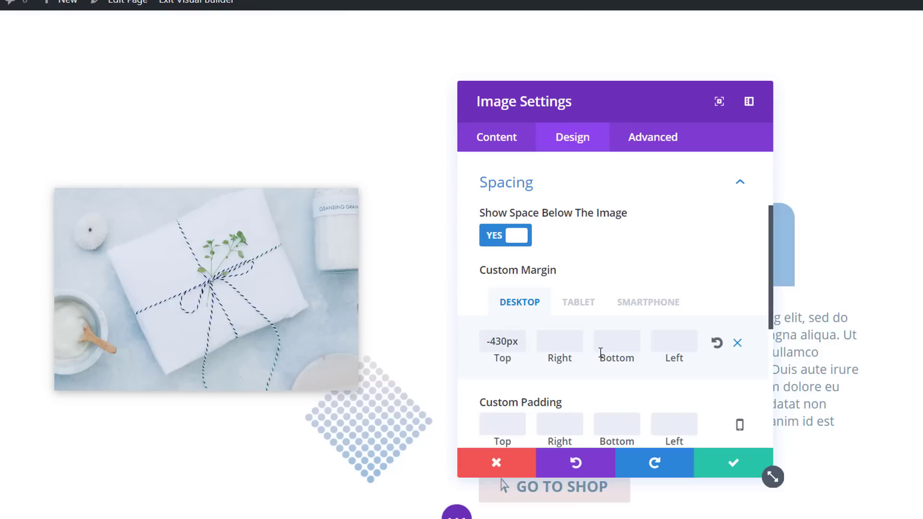
{"action": "key", "text": "BackSpace"}
{"action": "type", "text": "2"}
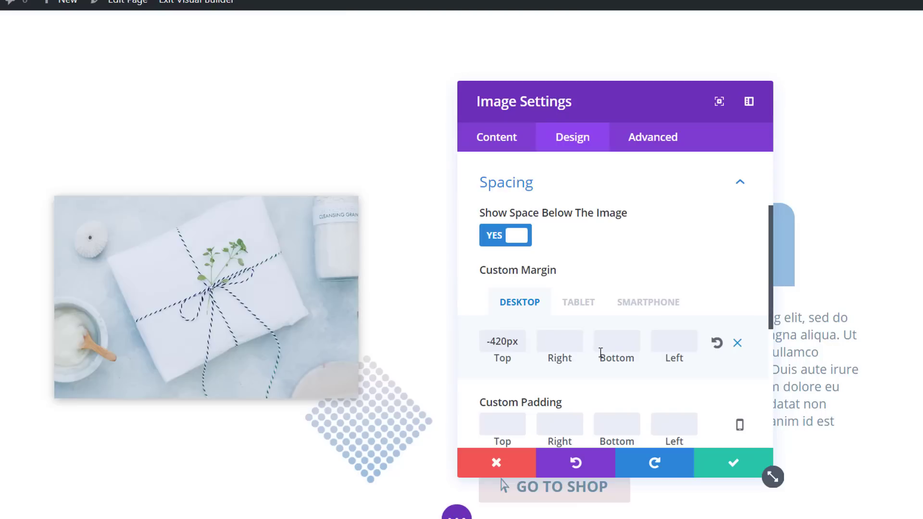
{"action": "key", "text": "BackSpace"}
{"action": "type", "text": "0"}
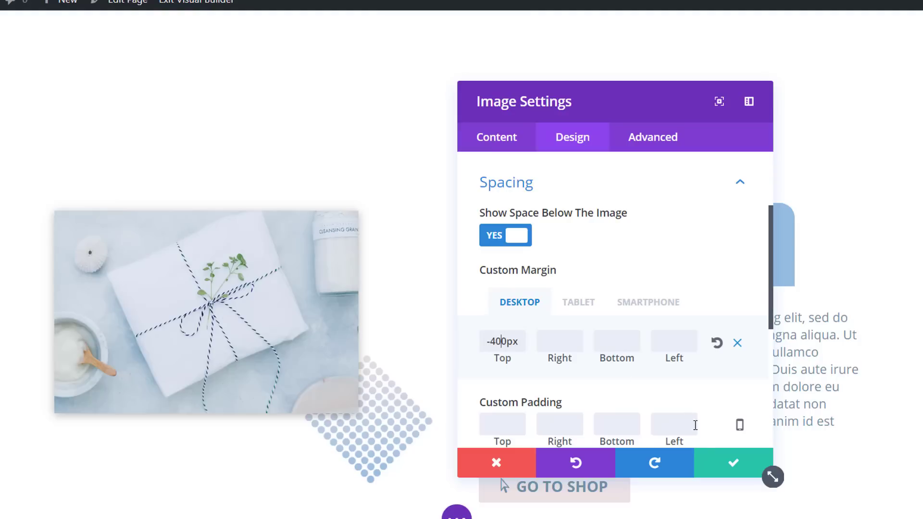
{"action": "left_click", "coordinate": [709, 461]}
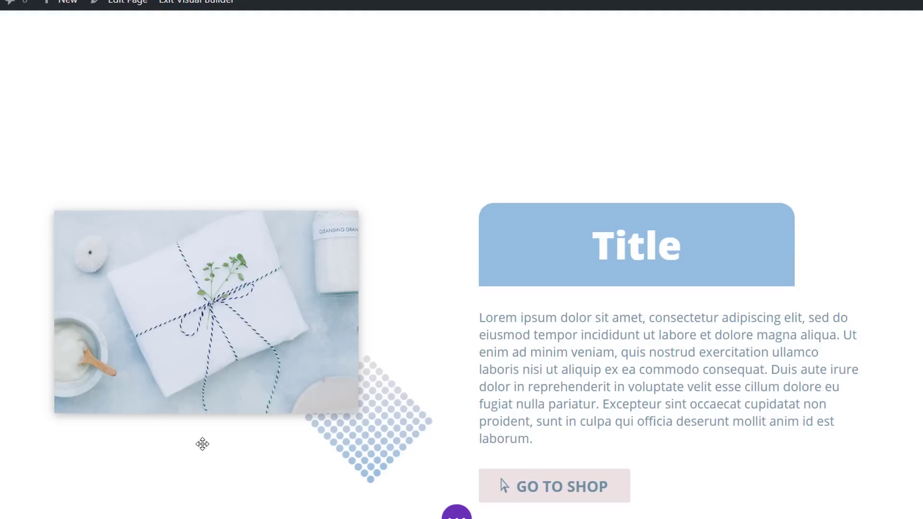
{"action": "scroll", "coordinate": [96, 440], "scroll_direction": "down", "scroll_amount": 10}
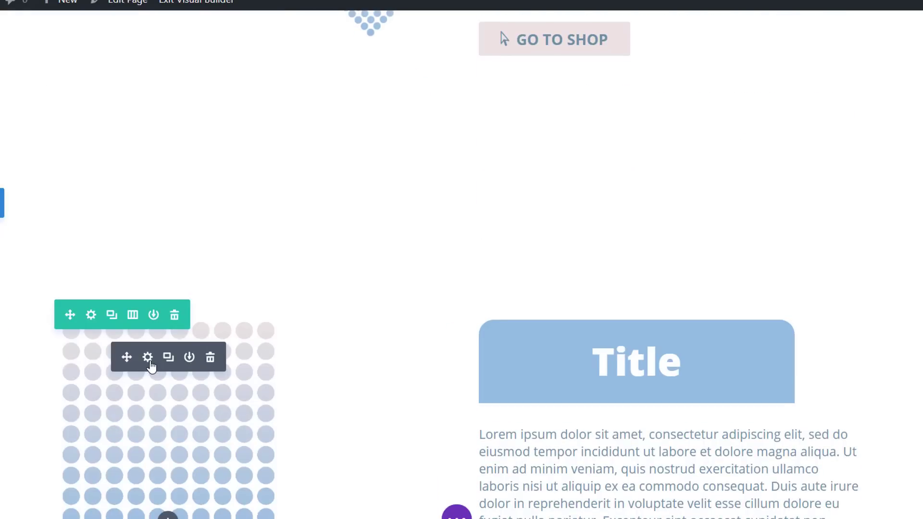
Give the next section's dot-pattern image a -100px left margin on desktop and tablet, then save
{"action": "left_click", "coordinate": [148, 358]}
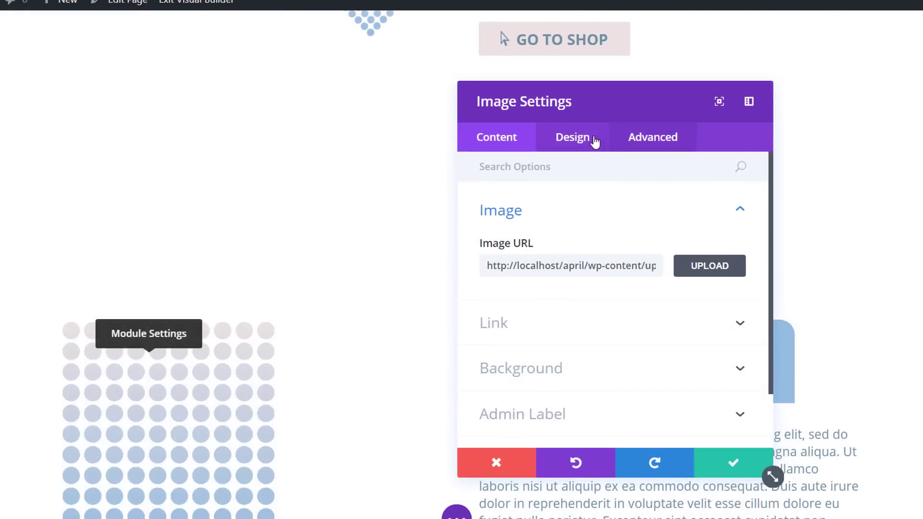
{"action": "left_click", "coordinate": [601, 140]}
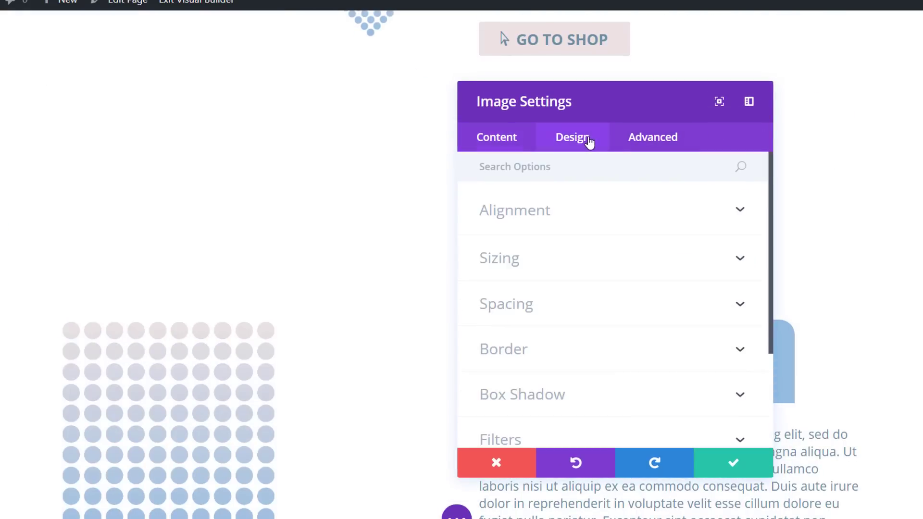
{"action": "left_click", "coordinate": [576, 316]}
{"action": "left_click", "coordinate": [740, 293]}
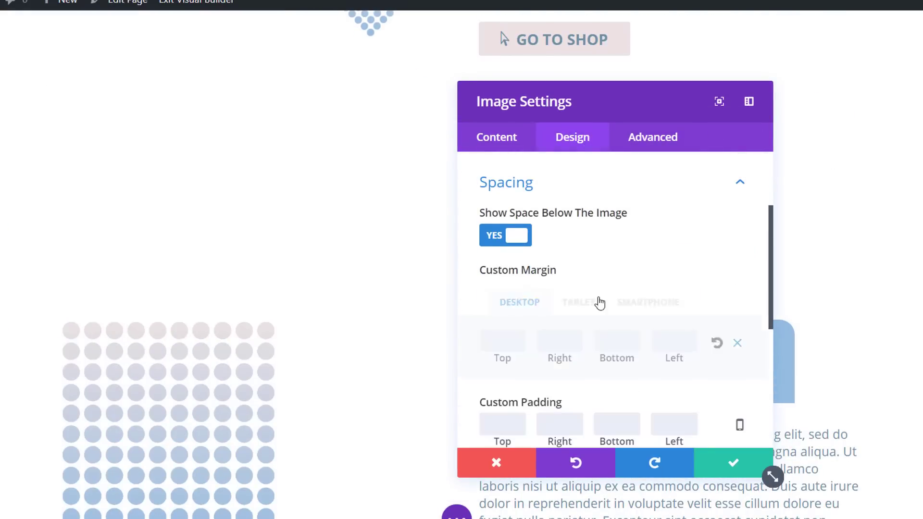
{"action": "left_click", "coordinate": [677, 338]}
{"action": "type", "text": "-100"}
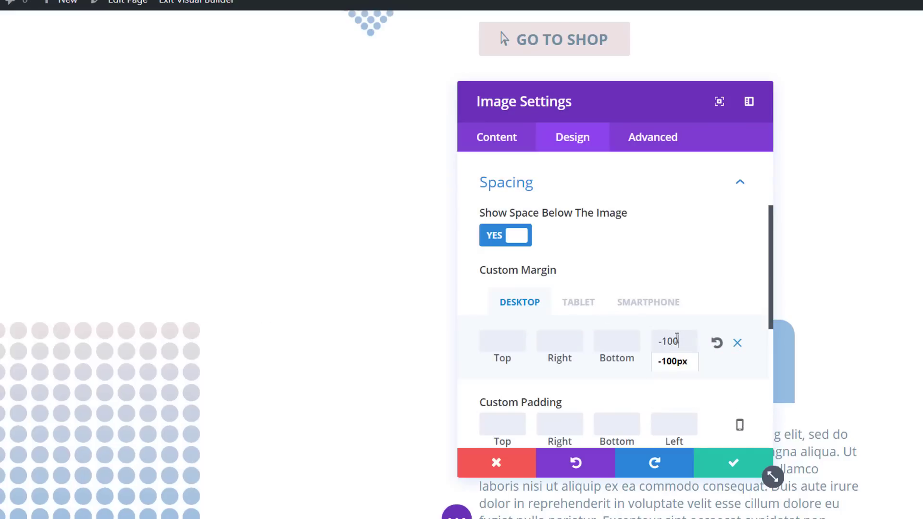
{"action": "left_click", "coordinate": [574, 302]}
{"action": "left_click", "coordinate": [682, 339]}
{"action": "type", "text": "-100"}
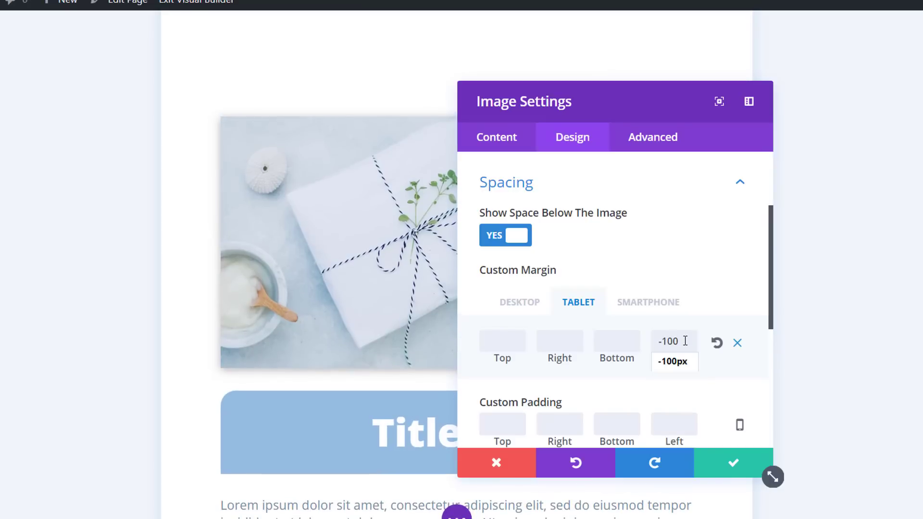
{"action": "left_click", "coordinate": [648, 301]}
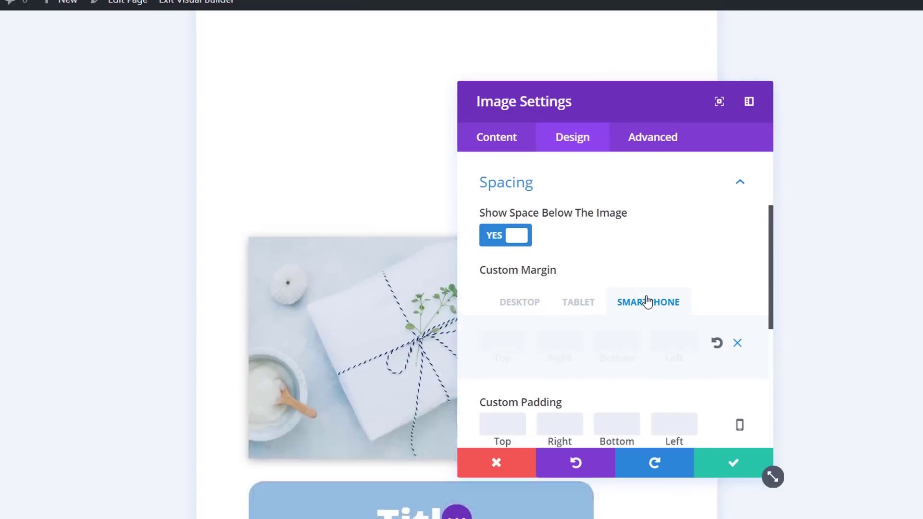
{"action": "left_click", "coordinate": [517, 303]}
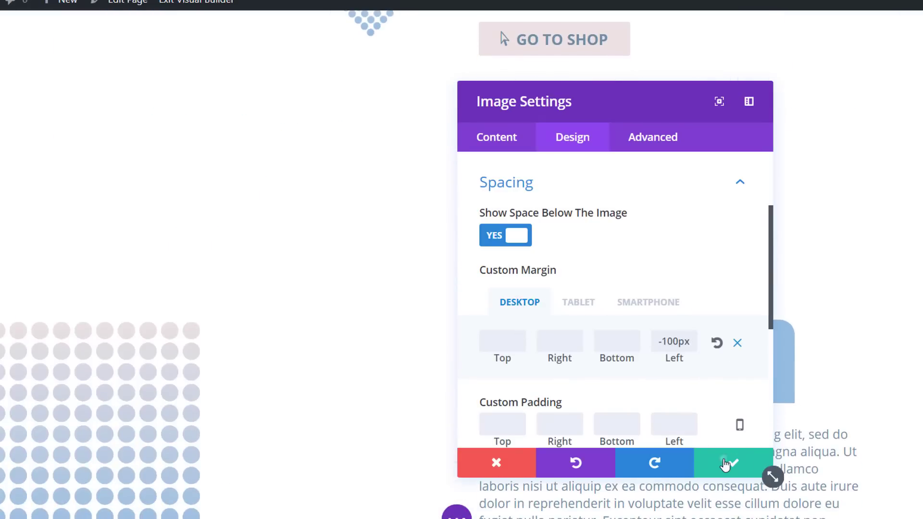
{"action": "left_click", "coordinate": [769, 468]}
{"action": "scroll", "coordinate": [483, 318], "scroll_direction": "down", "scroll_amount": 5}
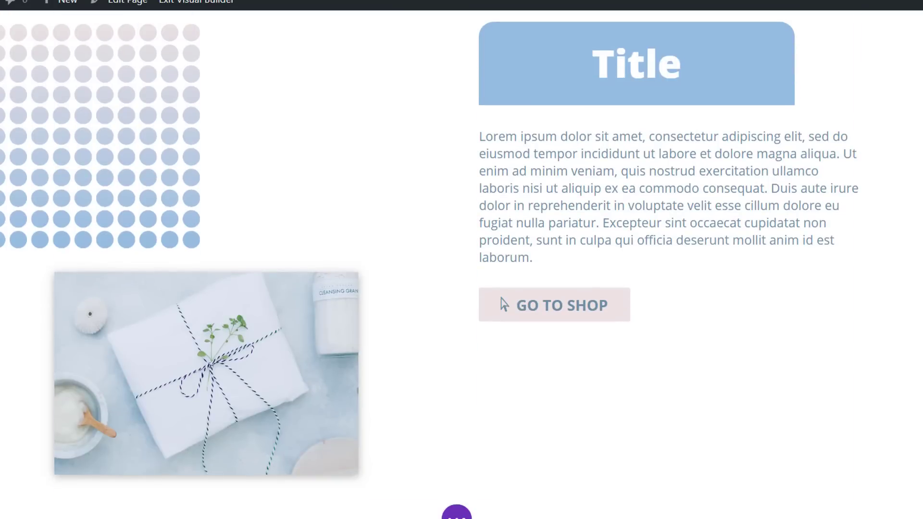
Give the lower photo responsive top margins of -250px on desktop and -230px on tablet
{"action": "left_click", "coordinate": [186, 310]}
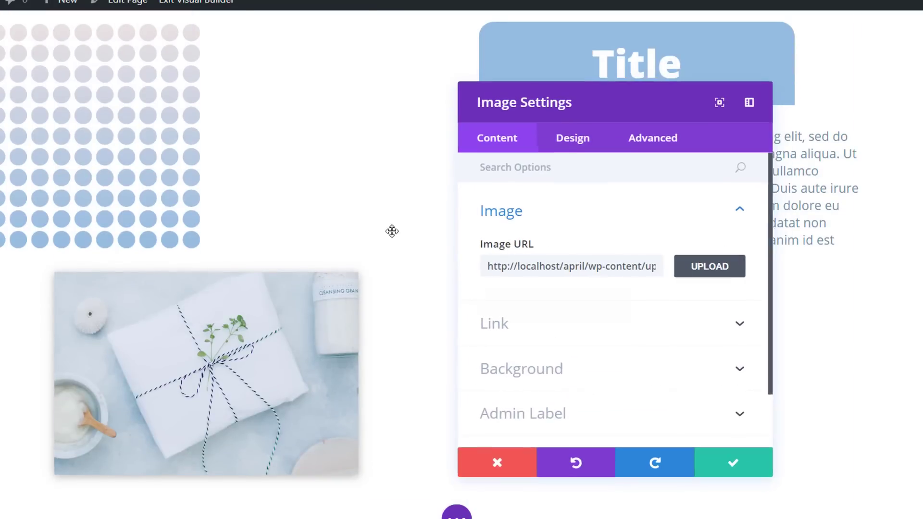
{"action": "left_click", "coordinate": [577, 140]}
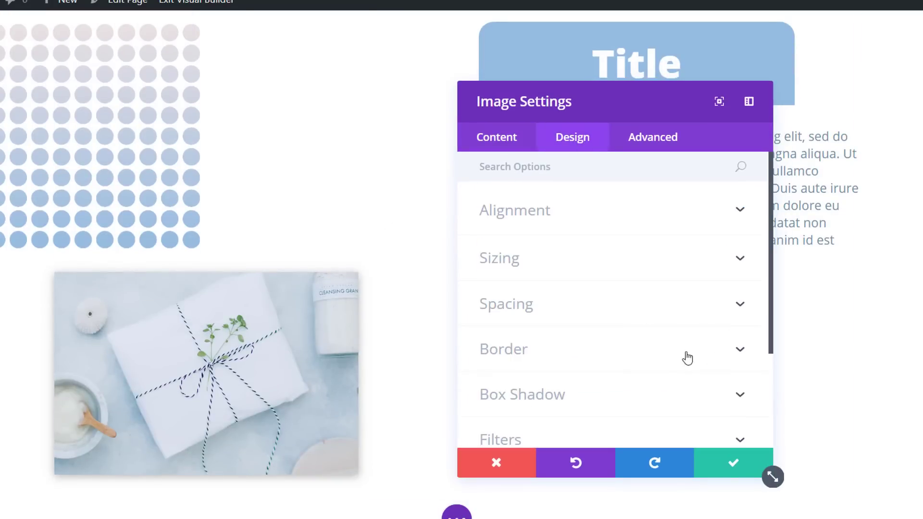
{"action": "left_click", "coordinate": [661, 306]}
{"action": "left_click", "coordinate": [740, 294]}
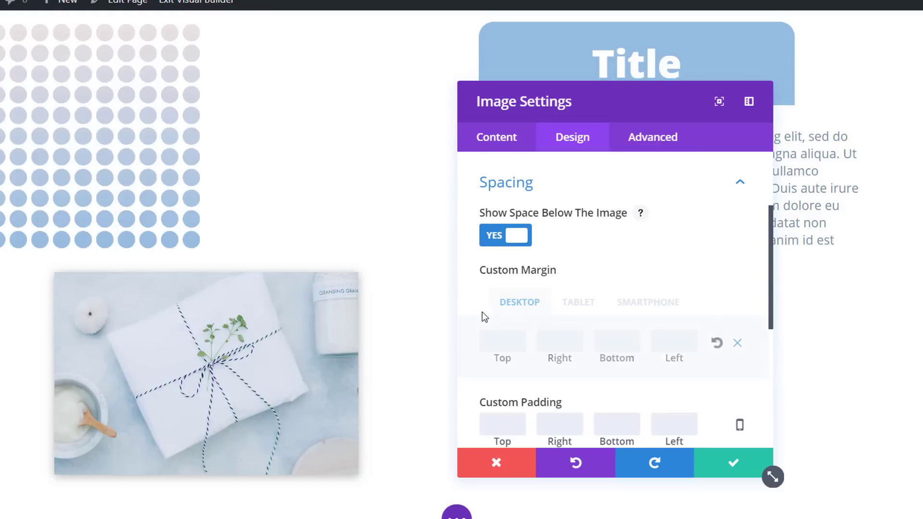
{"action": "left_click", "coordinate": [509, 335]}
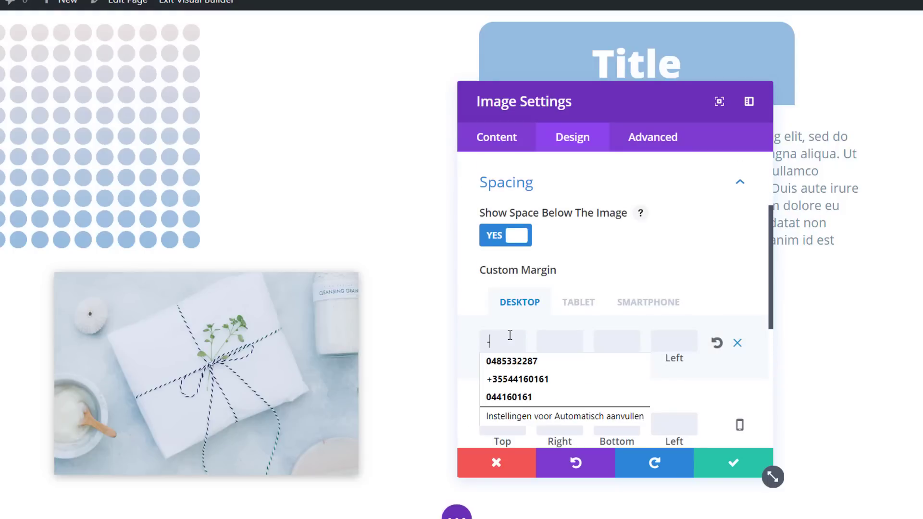
{"action": "type", "text": "-250"}
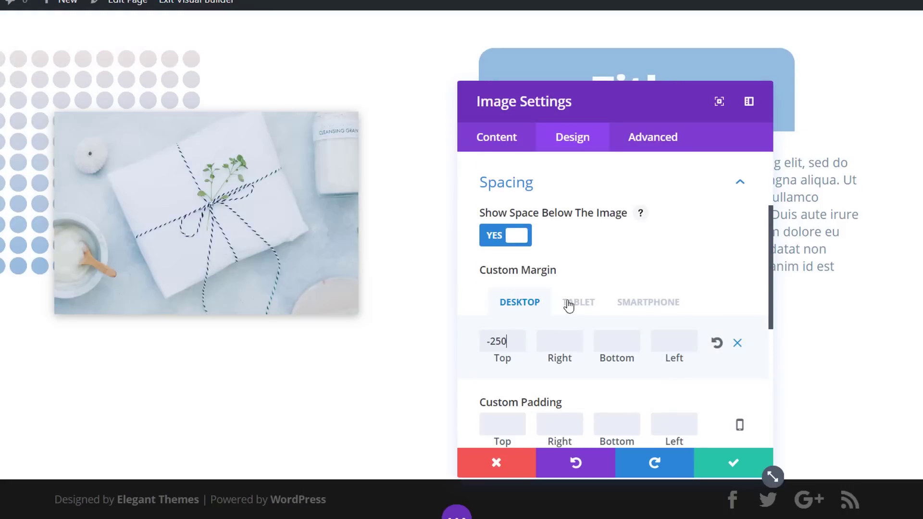
{"action": "left_click", "coordinate": [567, 303]}
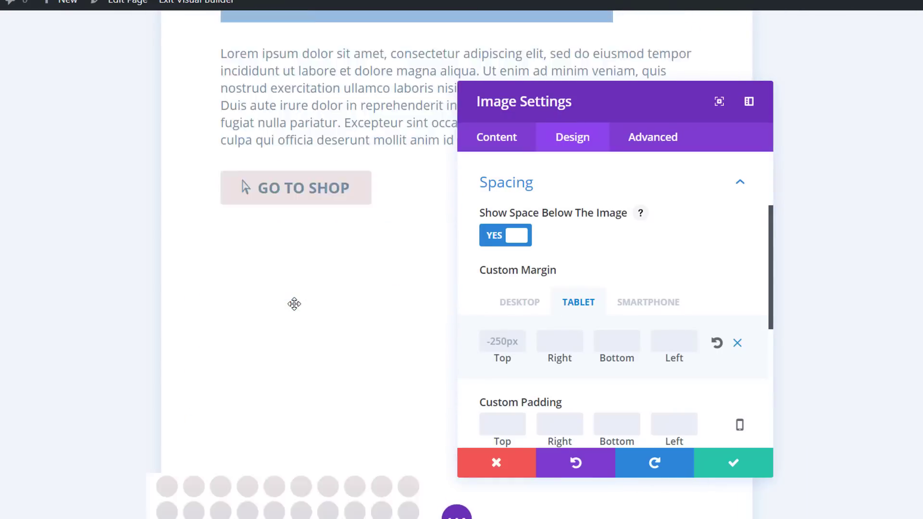
{"action": "left_click", "coordinate": [503, 344]}
{"action": "type", "text": "-230"}
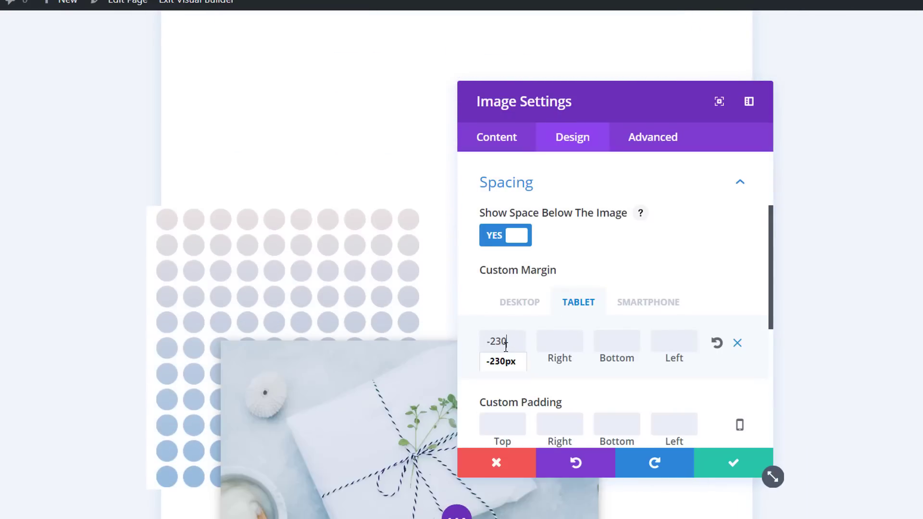
Set the photo's smartphone top margin to -150px and save the settings
{"action": "left_click", "coordinate": [643, 303]}
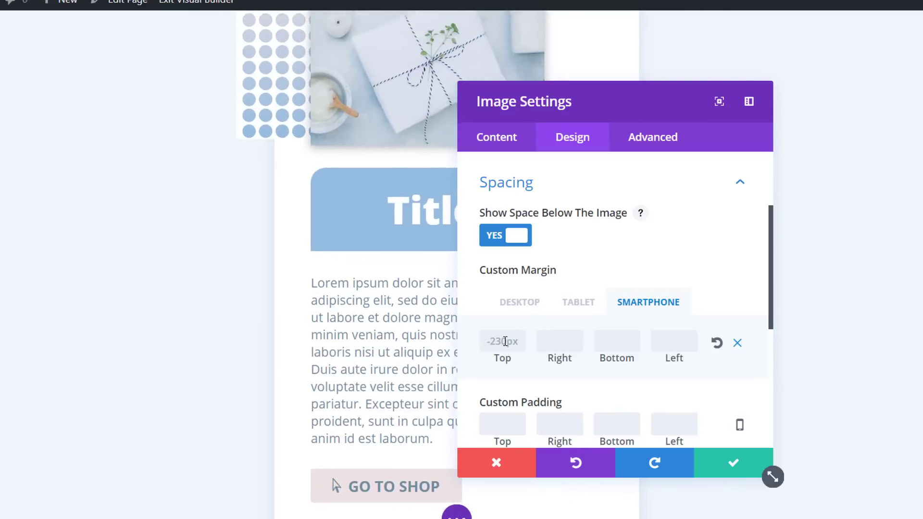
{"action": "left_click", "coordinate": [505, 341]}
{"action": "type", "text": "-150"}
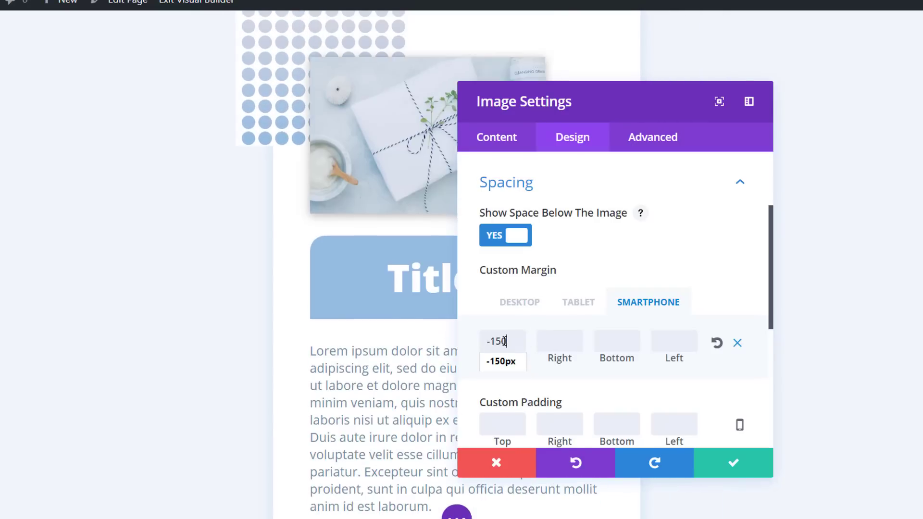
{"action": "left_click", "coordinate": [713, 468]}
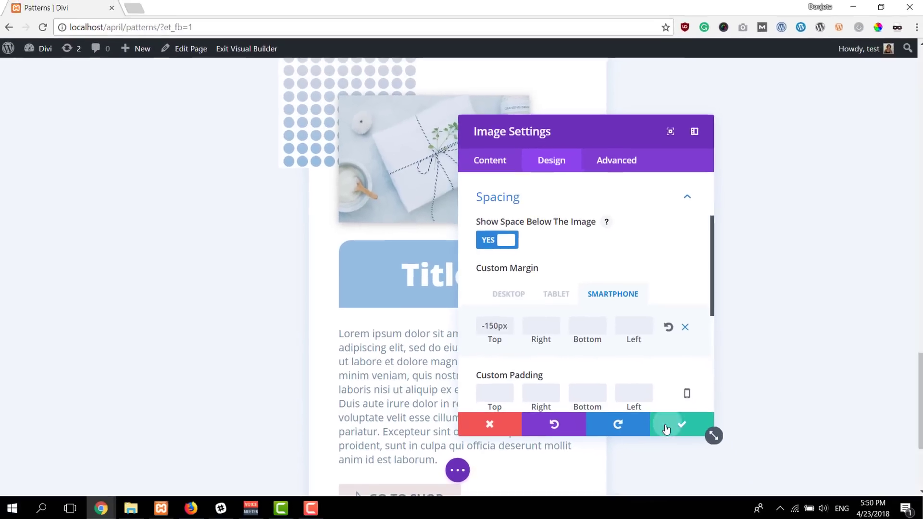
{"action": "left_click", "coordinate": [666, 425]}
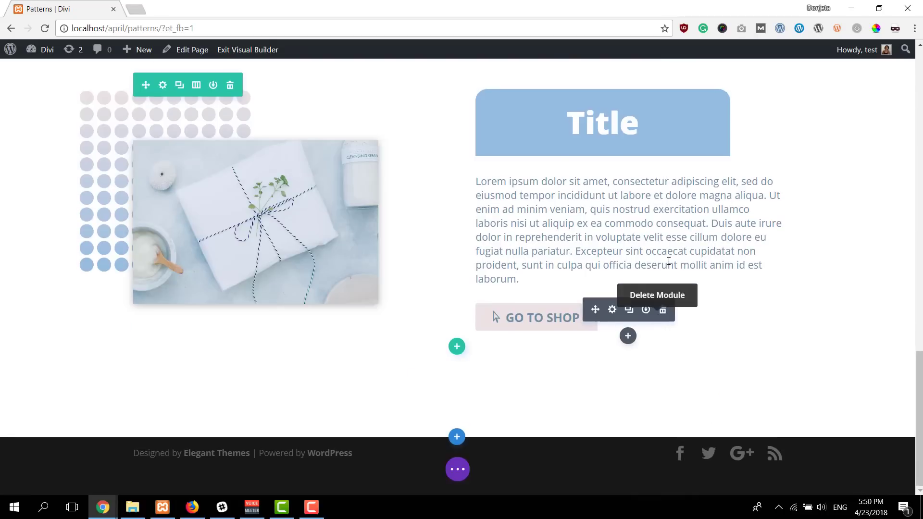
{"action": "scroll", "coordinate": [669, 334], "scroll_direction": "up", "scroll_amount": 5}
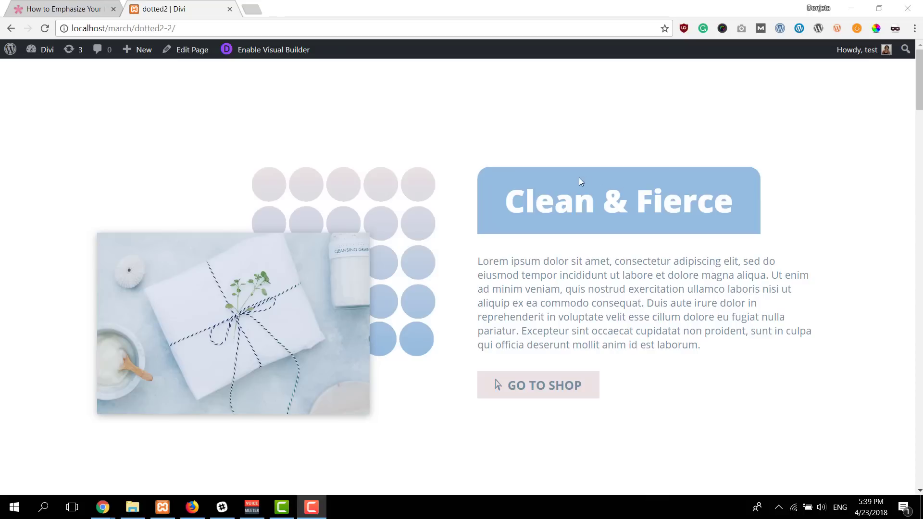
{"action": "scroll", "coordinate": [461, 177], "scroll_direction": "down", "scroll_amount": 1}
{"action": "scroll", "coordinate": [437, 154], "scroll_direction": "down", "scroll_amount": 5}
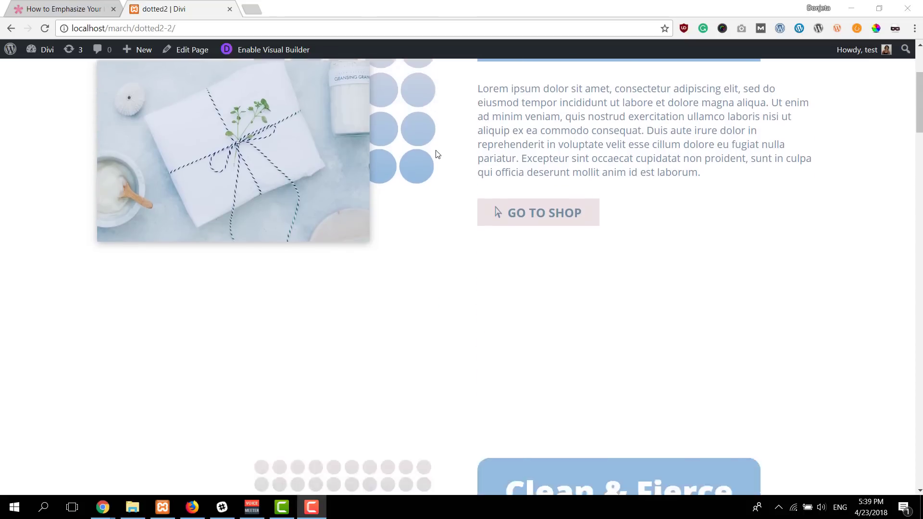
{"action": "scroll", "coordinate": [506, 232], "scroll_direction": "up", "scroll_amount": 5}
{"action": "scroll", "coordinate": [499, 228], "scroll_direction": "down", "scroll_amount": 8}
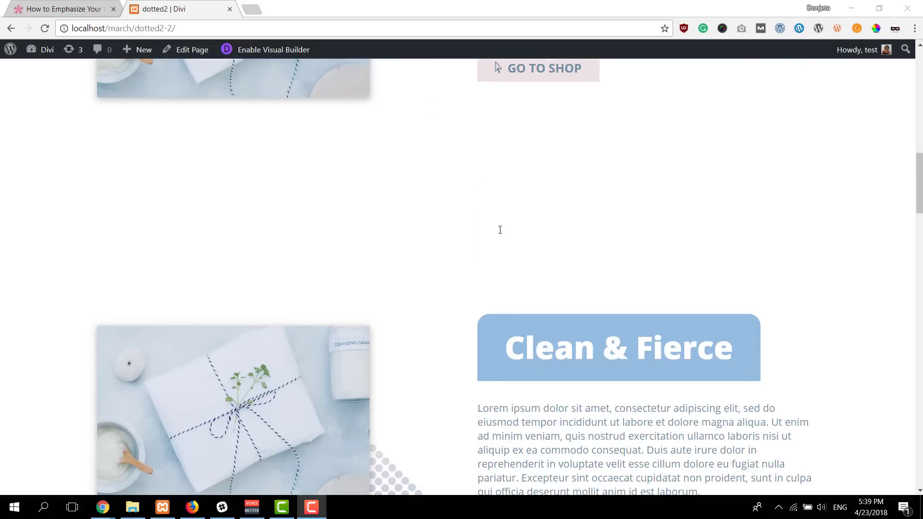
{"action": "scroll", "coordinate": [482, 240], "scroll_direction": "down", "scroll_amount": 2}
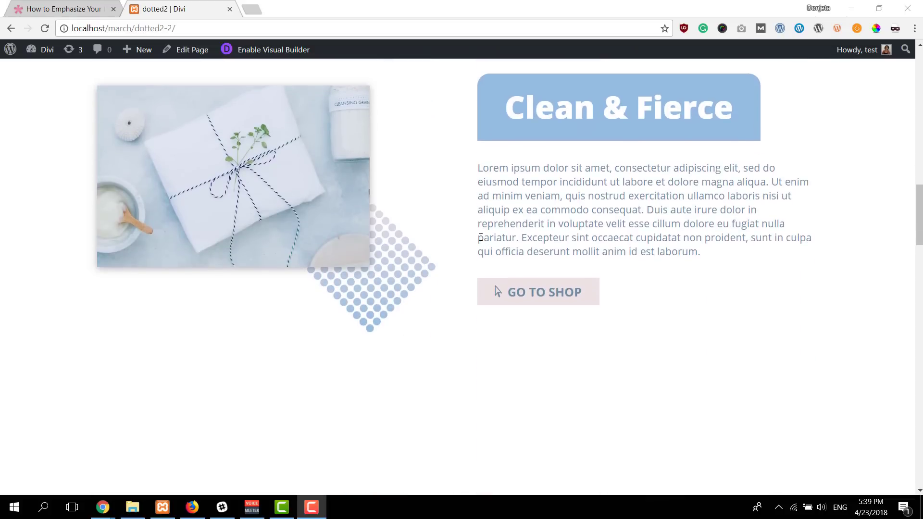
{"action": "scroll", "coordinate": [479, 241], "scroll_direction": "down", "scroll_amount": 1}
{"action": "scroll", "coordinate": [443, 251], "scroll_direction": "down", "scroll_amount": 14}
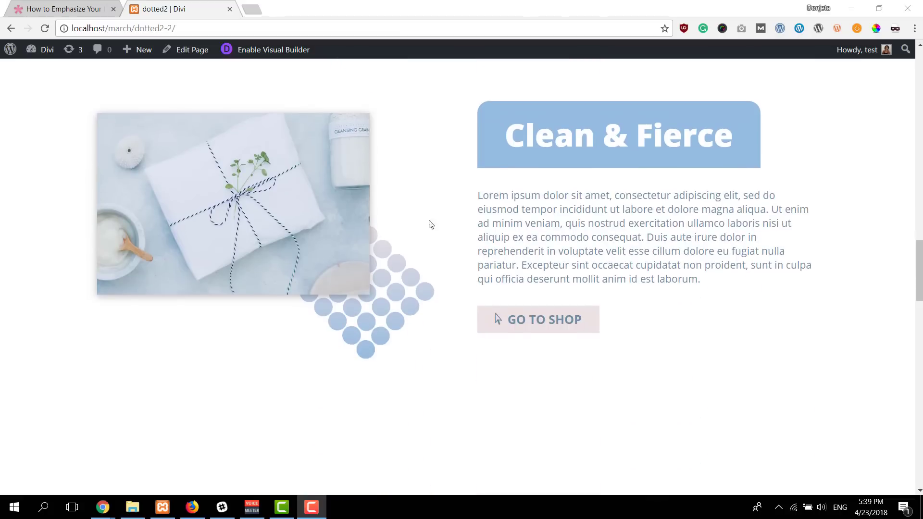
{"action": "scroll", "coordinate": [357, 193], "scroll_direction": "down", "scroll_amount": 20}
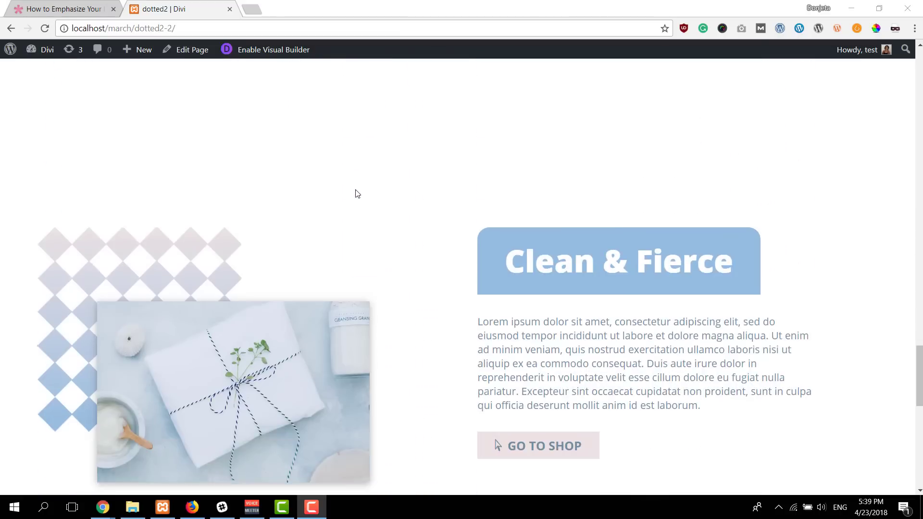